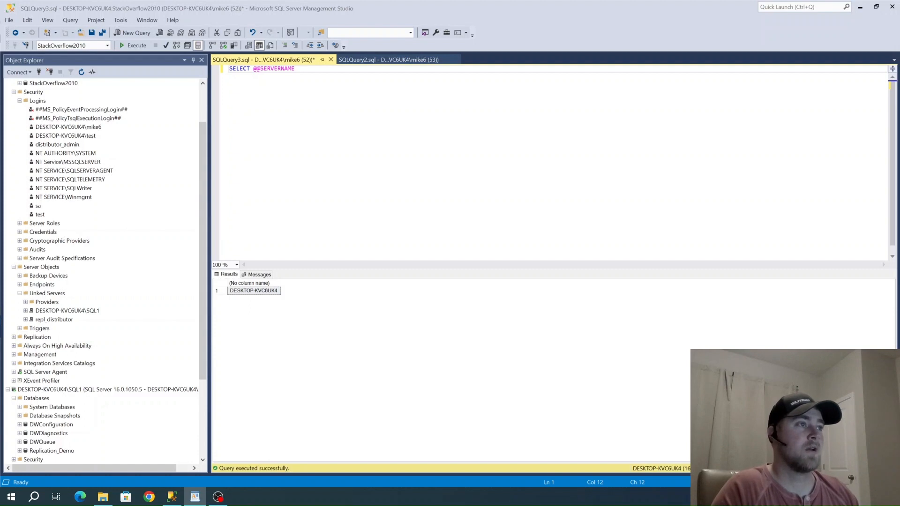
Start a new linked server under Server Objects of the DESKTOP-KVC6UK4\SQL1 instance
{"action": "left_click", "coordinate": [247, 69]}
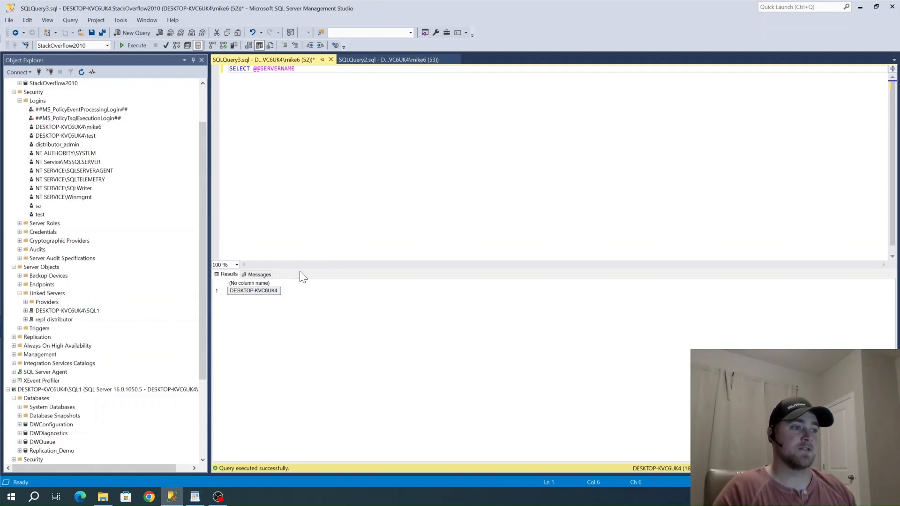
{"action": "left_click_drag", "start_coordinate": [202, 281], "coordinate": [196, 198]}
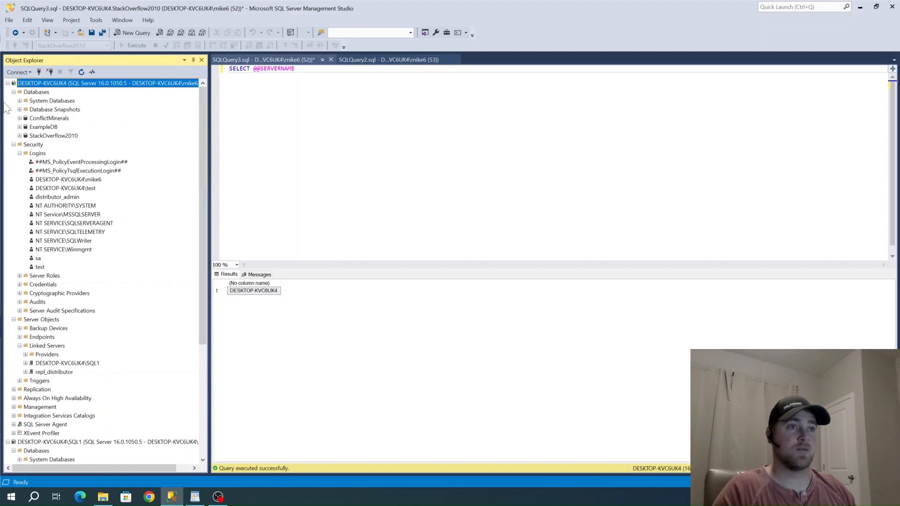
{"action": "scroll", "coordinate": [19, 424], "scroll_direction": "down", "scroll_amount": 2}
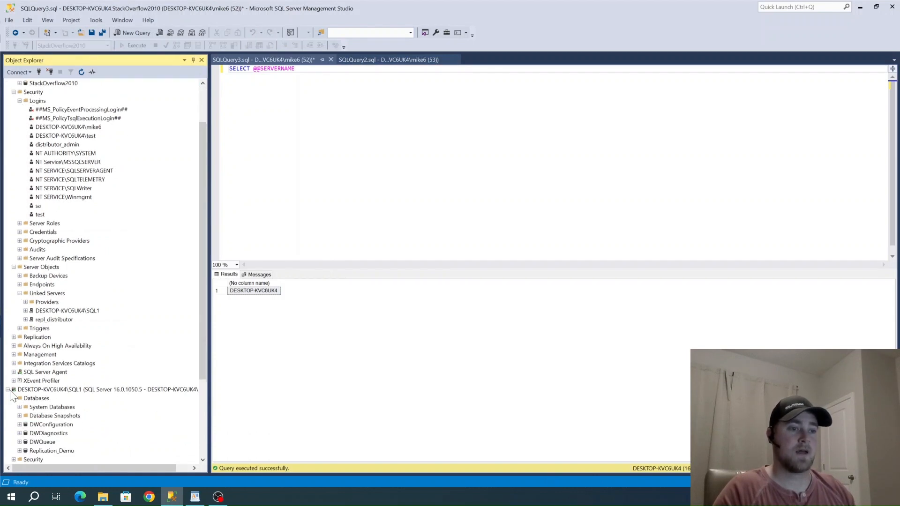
{"action": "left_click", "coordinate": [55, 392]}
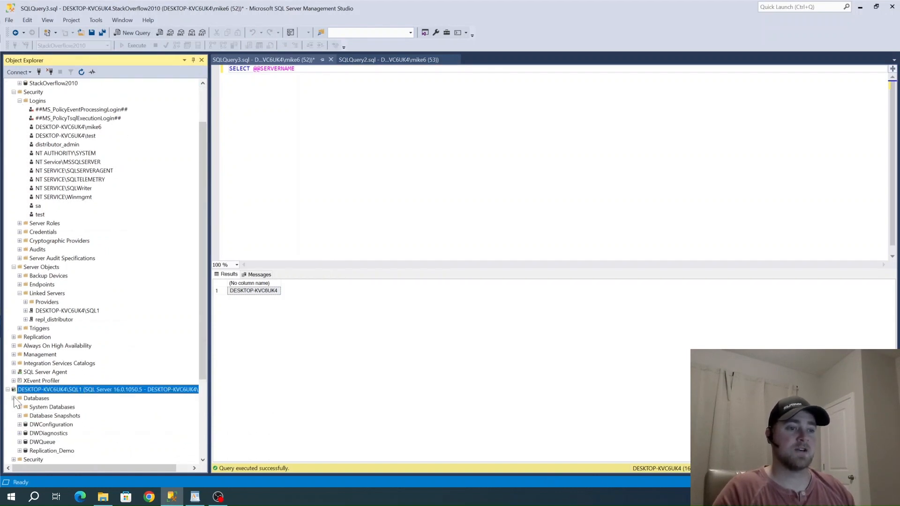
{"action": "scroll", "coordinate": [120, 397], "scroll_direction": "down", "scroll_amount": 4}
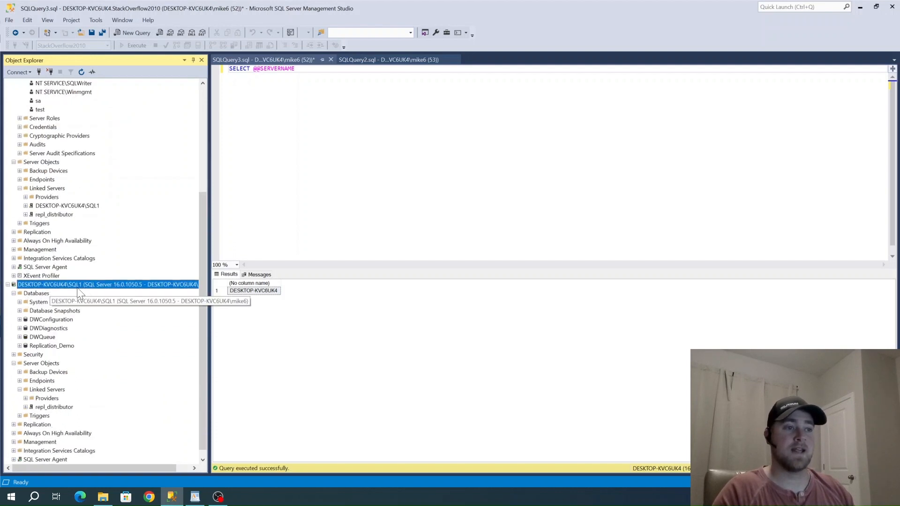
{"action": "right_click", "coordinate": [47, 390]}
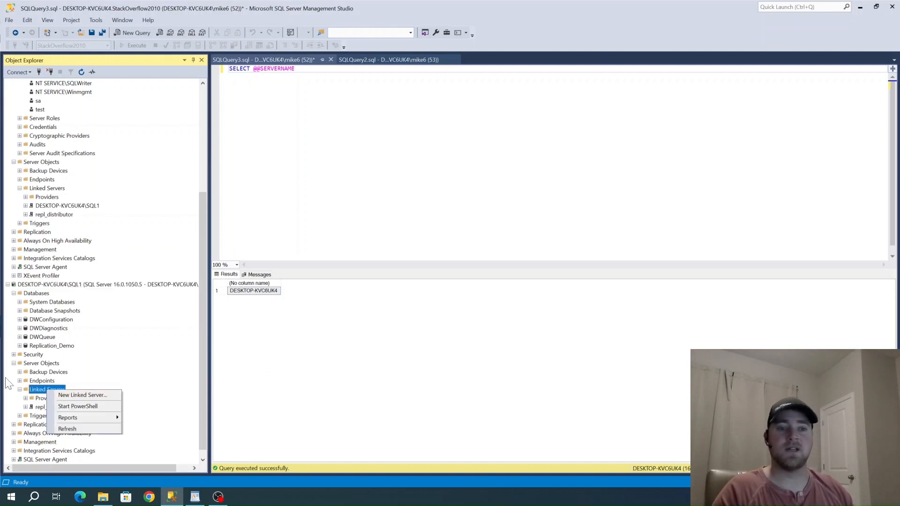
{"action": "left_click", "coordinate": [66, 395]}
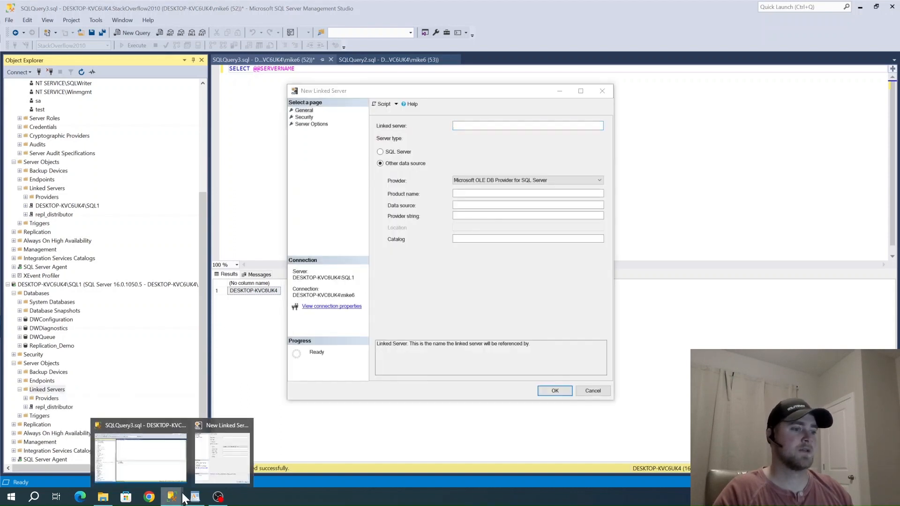
Look over the available data source providers and set the linked server's type to SQL Server
{"action": "left_click_drag", "start_coordinate": [407, 91], "coordinate": [345, 71]}
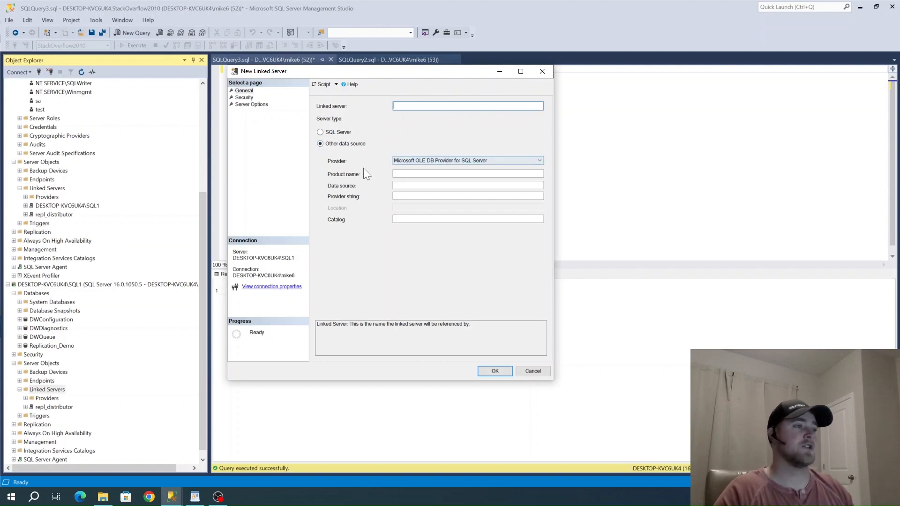
{"action": "left_click", "coordinate": [404, 161]}
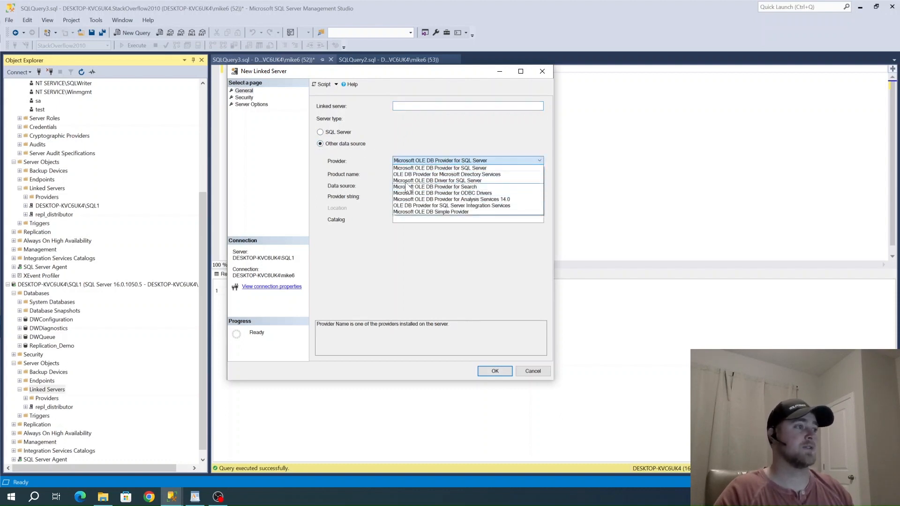
{"action": "left_click", "coordinate": [392, 133]}
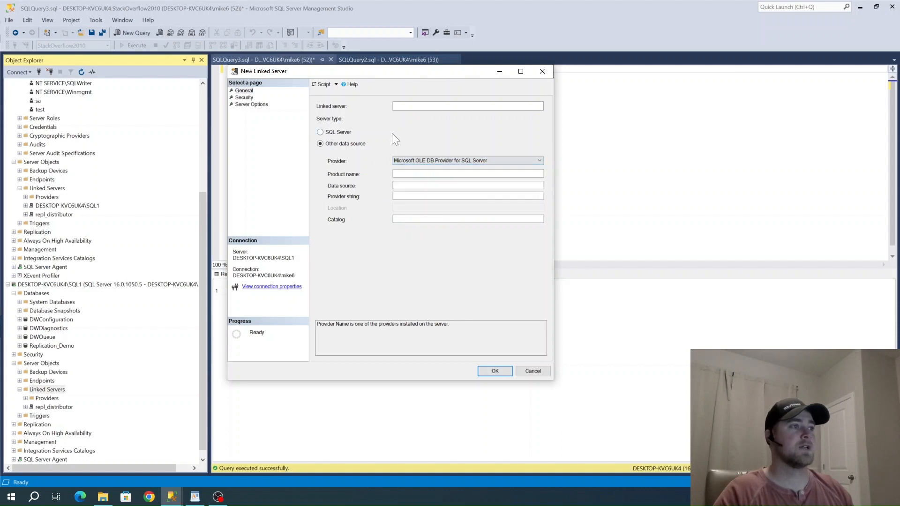
{"action": "left_click", "coordinate": [321, 132]}
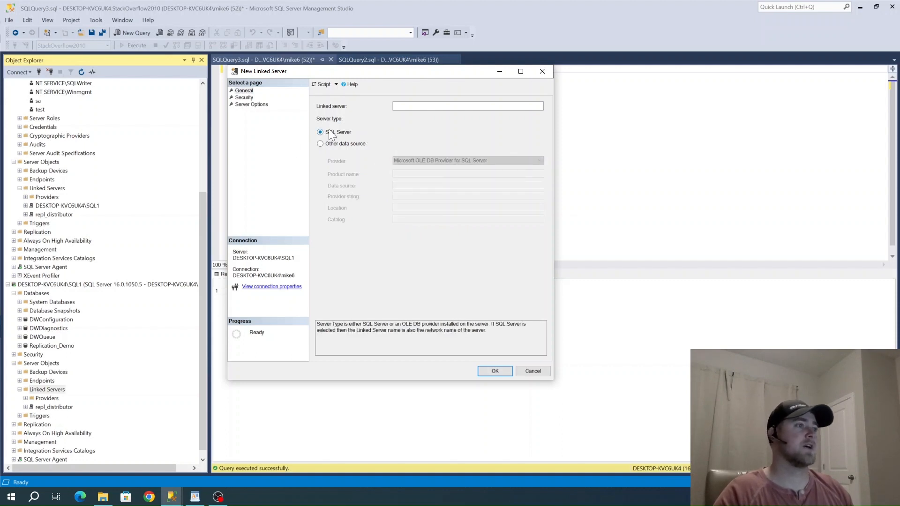
Copy the server name from the query result and use it as the linked server name, DESKTOP-KVC6UK4
{"action": "left_click", "coordinate": [409, 107]}
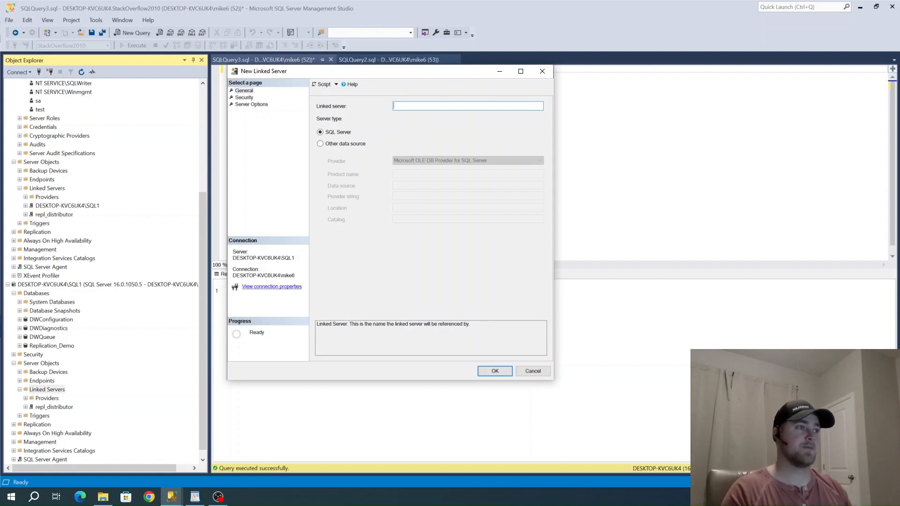
{"action": "left_click_drag", "start_coordinate": [471, 73], "coordinate": [549, 122]}
{"action": "key", "text": "Escape"}
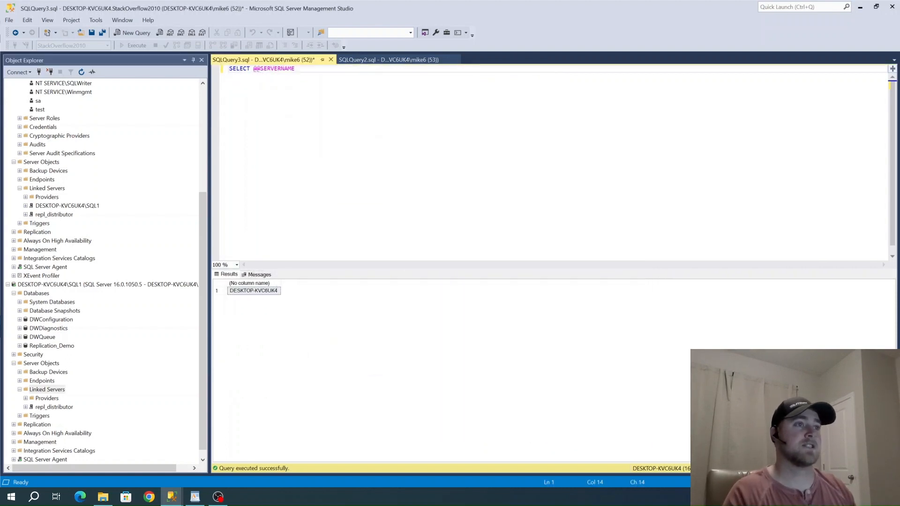
{"action": "left_click", "coordinate": [257, 291]}
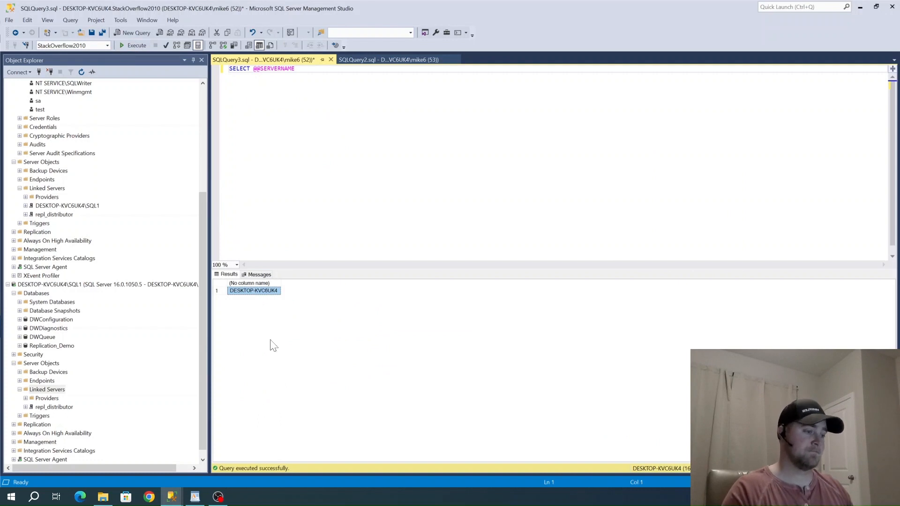
{"action": "left_click", "coordinate": [174, 498]}
{"action": "left_click", "coordinate": [222, 457]}
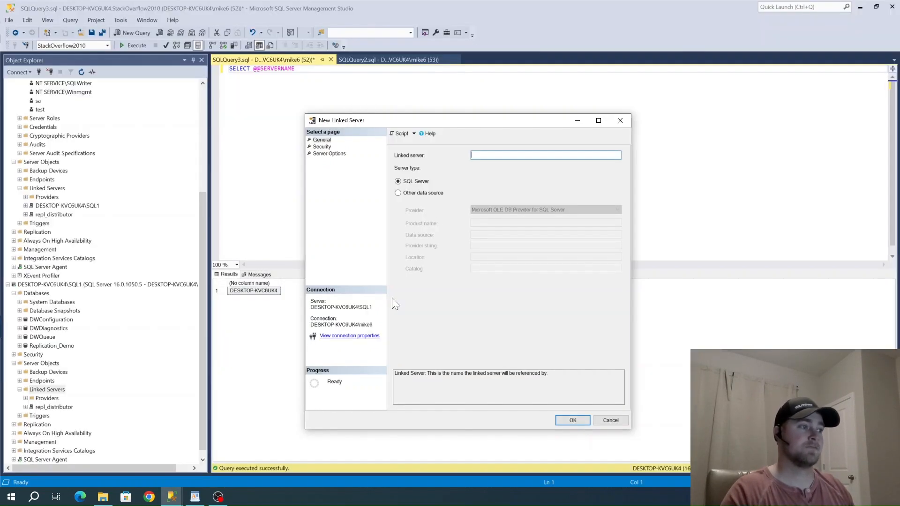
{"action": "type", "text": "DESKTOP-KVC6UK4"}
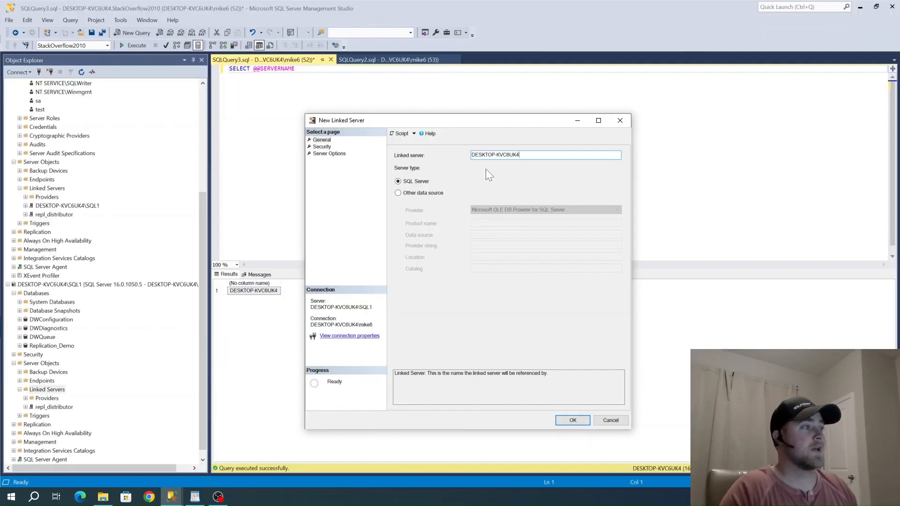
In the linked server's security settings, have connections for undefined logins be made using a specified security context
{"action": "left_click", "coordinate": [321, 146]}
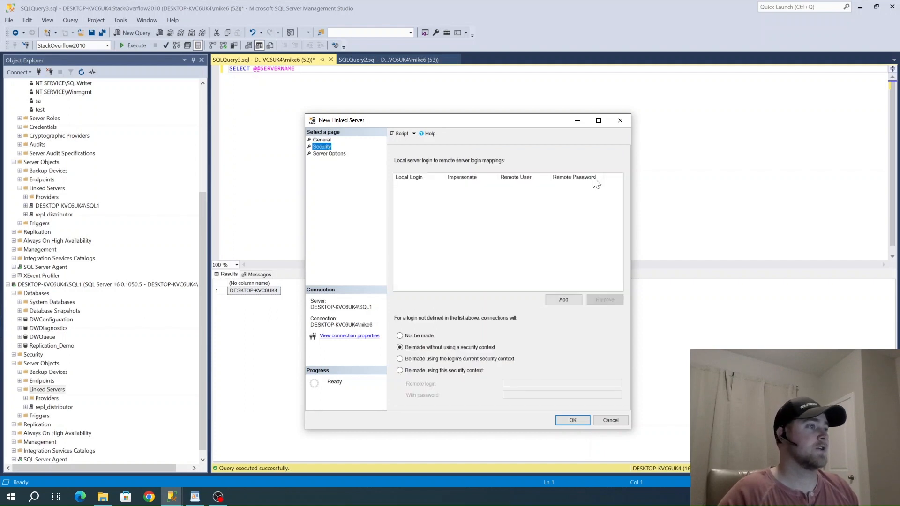
{"action": "left_click_drag", "start_coordinate": [429, 125], "coordinate": [307, 62]}
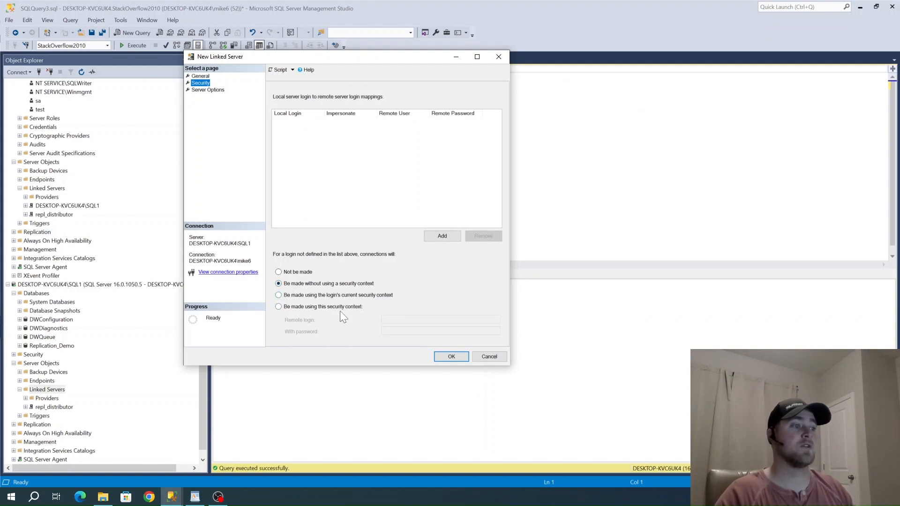
{"action": "left_click", "coordinate": [293, 307]}
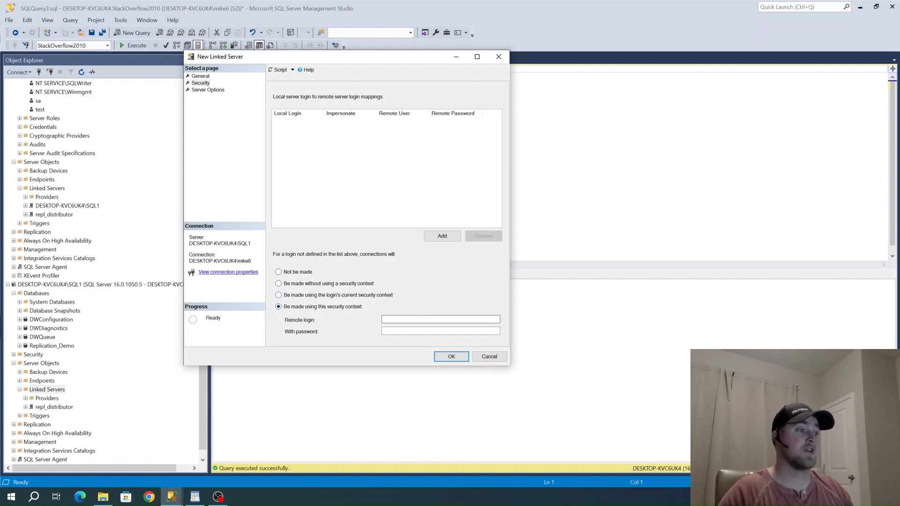
Check the test login on DESKTOP-KVC6UK4, then enter test as the linked server's remote login along with its password
{"action": "scroll", "coordinate": [90, 191], "scroll_direction": "up", "scroll_amount": 4}
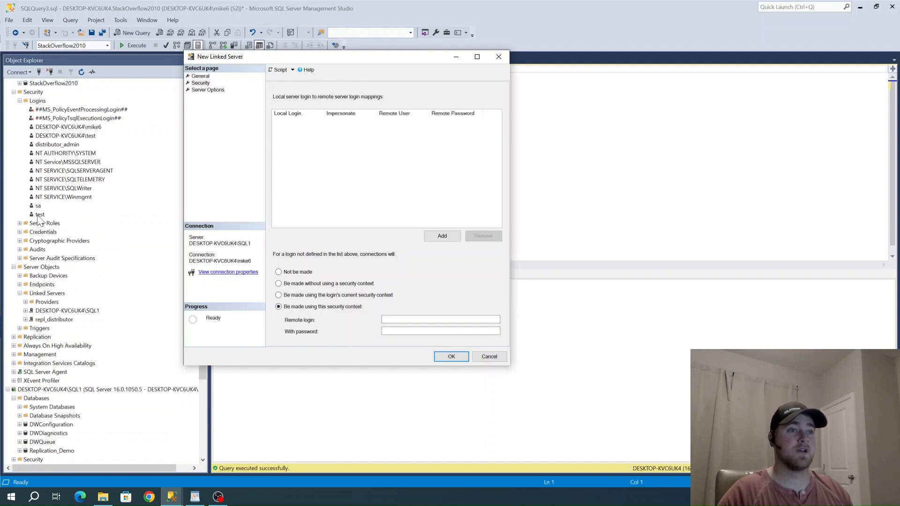
{"action": "left_click", "coordinate": [33, 215]}
{"action": "scroll", "coordinate": [33, 216], "scroll_direction": "up", "scroll_amount": 2}
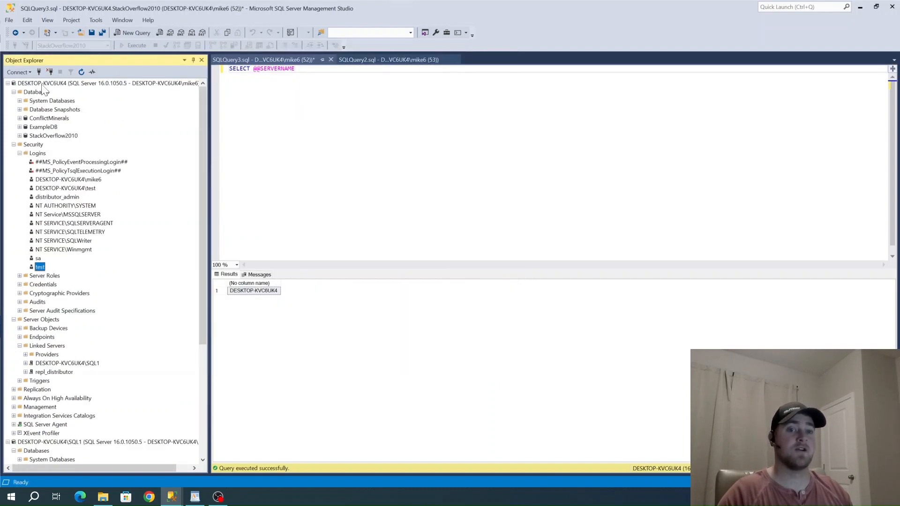
{"action": "mouse_move", "coordinate": [172, 495]}
{"action": "left_click", "coordinate": [222, 449]}
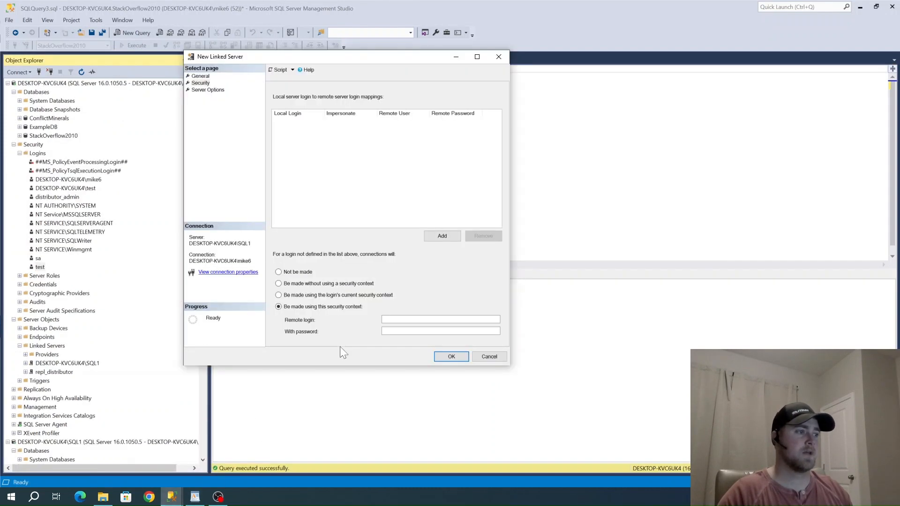
{"action": "left_click", "coordinate": [387, 317]}
{"action": "type", "text": "test"}
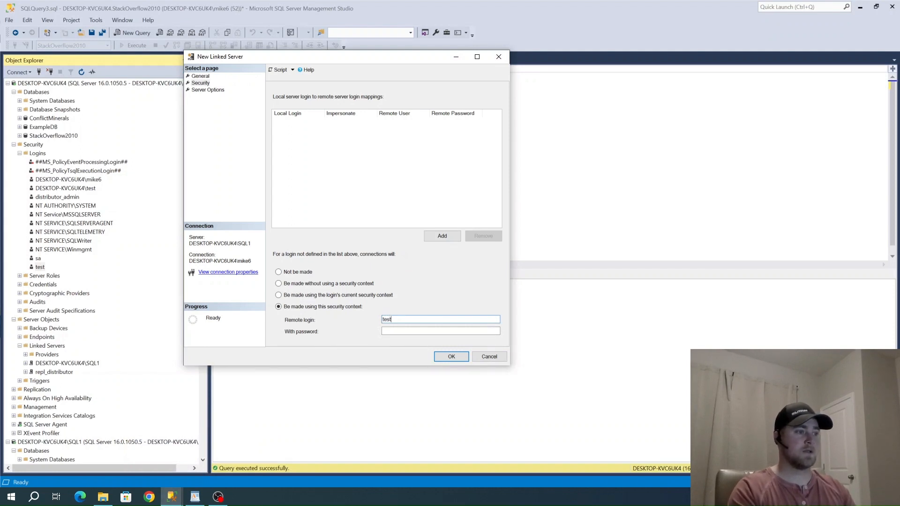
{"action": "type", "text": "password"}
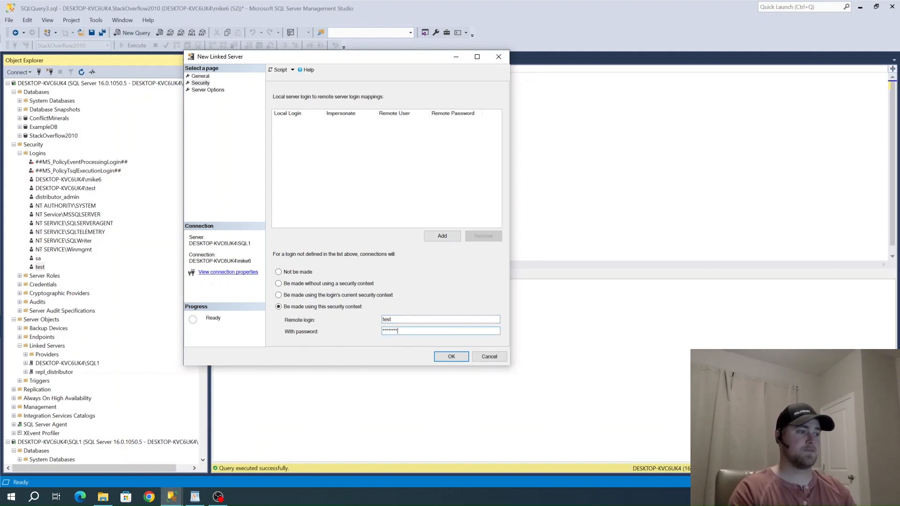
Review the RPC and RPC Out server options and create the linked server
{"action": "left_click", "coordinate": [208, 90]}
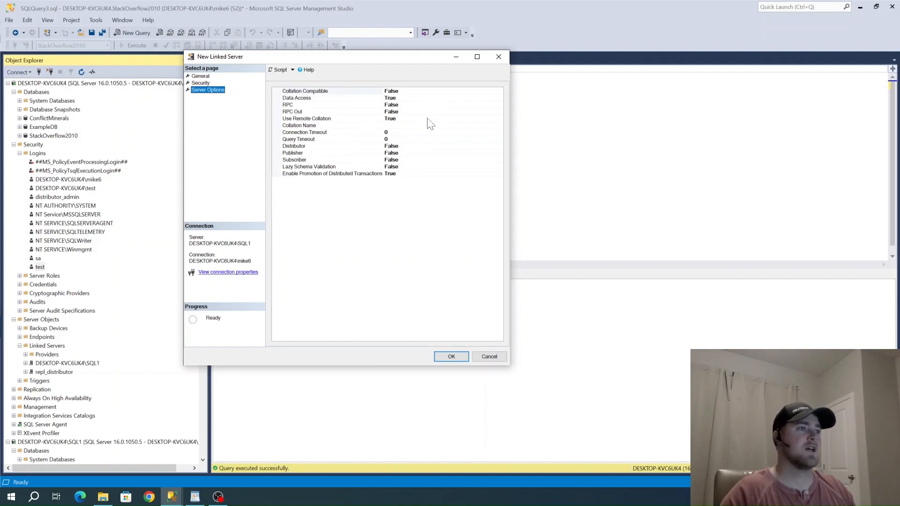
{"action": "left_click", "coordinate": [294, 105]}
{"action": "left_click", "coordinate": [292, 113]}
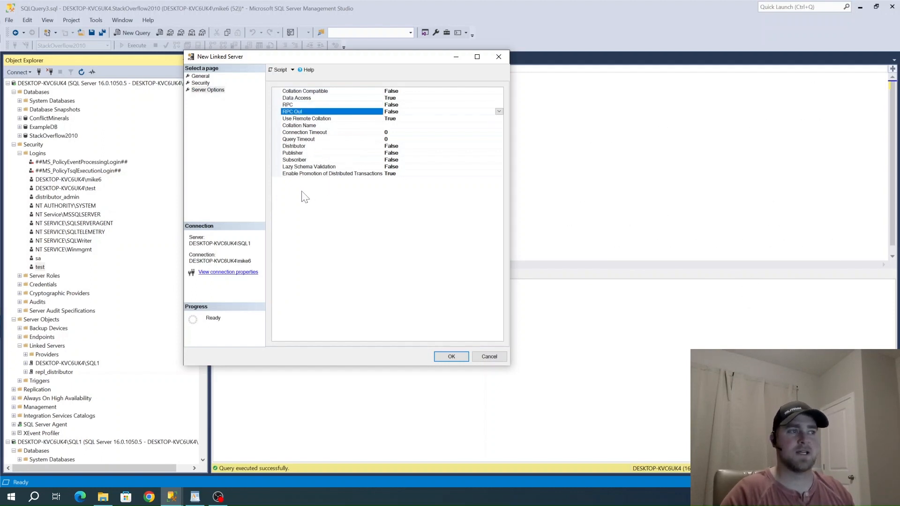
{"action": "left_click", "coordinate": [445, 354]}
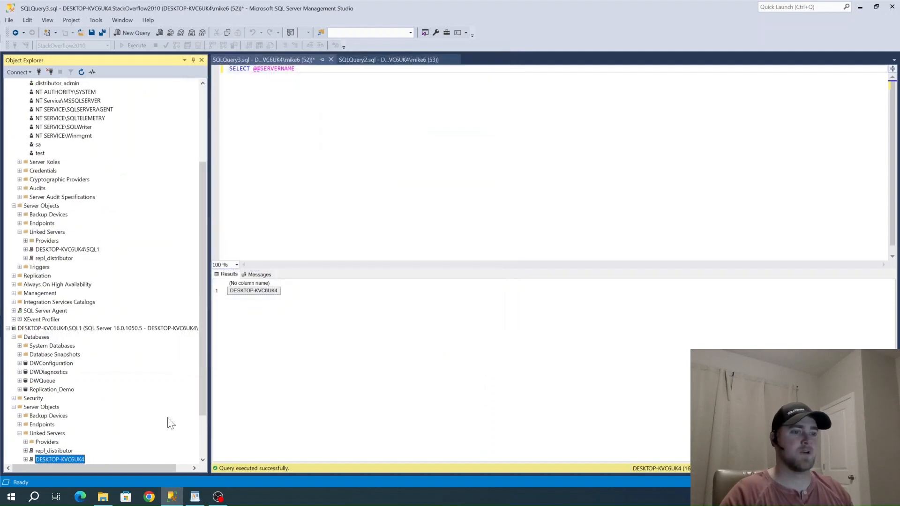
Expand the new DESKTOP-KVC6UK4 linked server to view the databases in its catalogs
{"action": "scroll", "coordinate": [170, 423], "scroll_direction": "down", "scroll_amount": 2}
{"action": "left_click", "coordinate": [26, 399]}
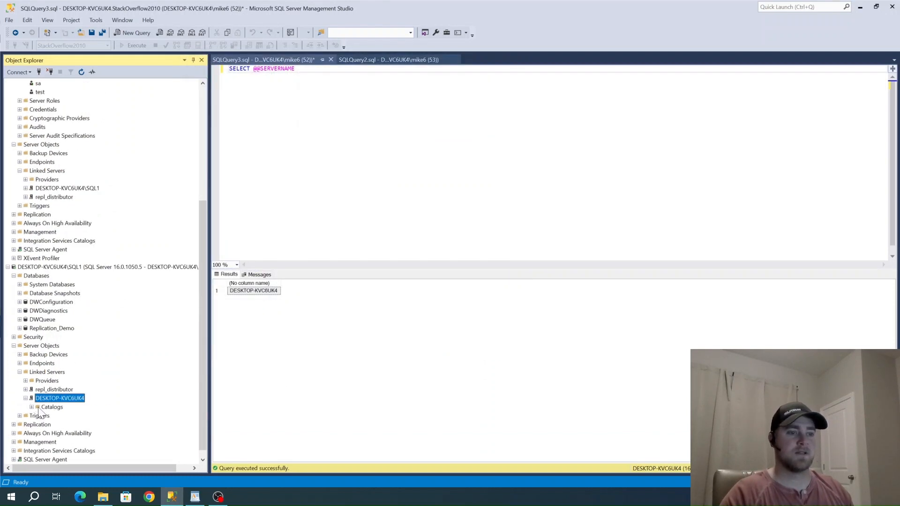
{"action": "left_click", "coordinate": [32, 407]}
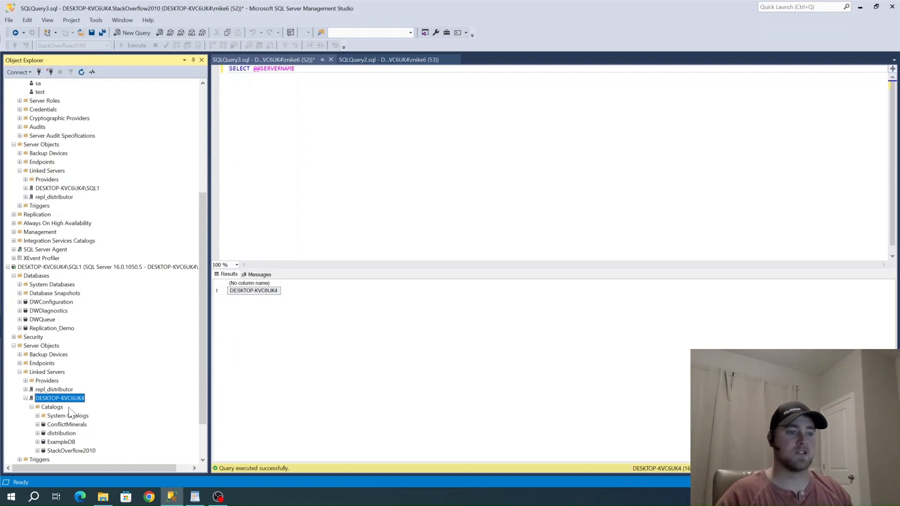
{"action": "scroll", "coordinate": [51, 420], "scroll_direction": "down", "scroll_amount": 2}
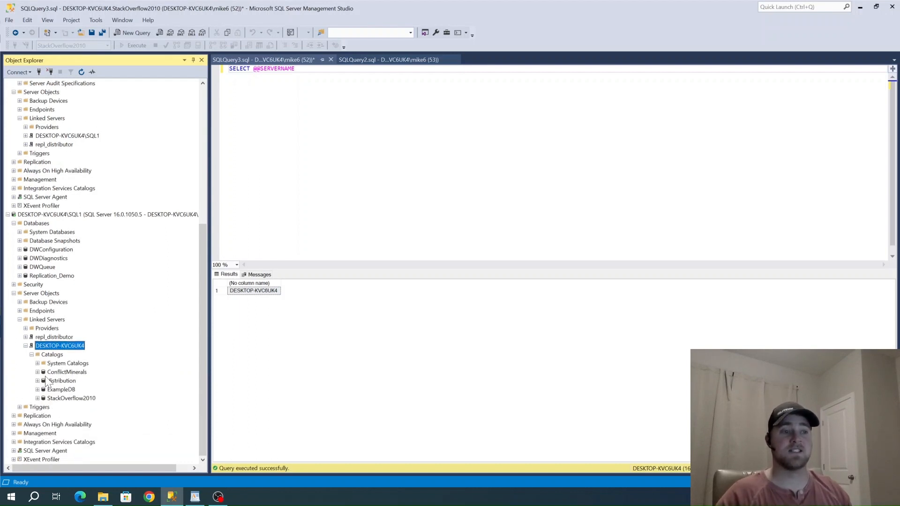
Open the properties of the test login on DESKTOP-KVC6UK4 and remove its sysadmin server role
{"action": "scroll", "coordinate": [35, 171], "scroll_direction": "up", "scroll_amount": 6}
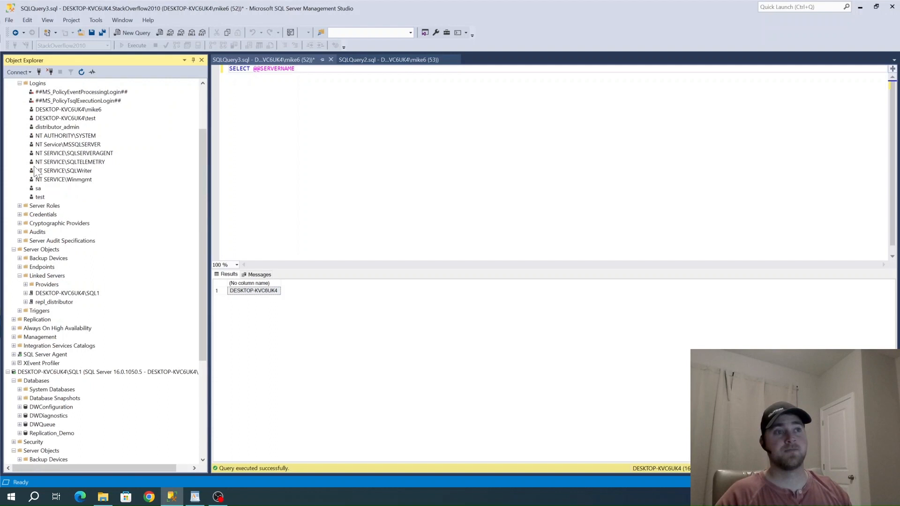
{"action": "double_click", "coordinate": [40, 197]}
{"action": "left_click", "coordinate": [309, 117]}
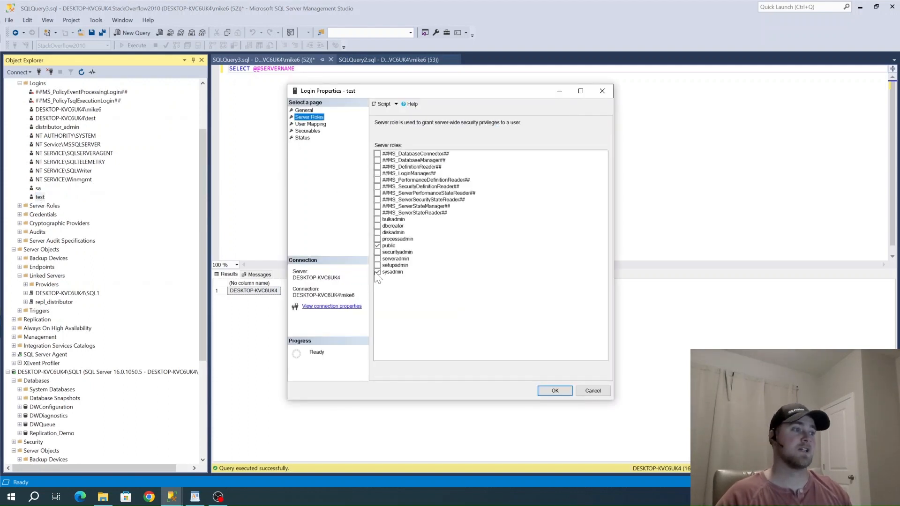
{"action": "left_click", "coordinate": [386, 272]}
Limit the test login's mapping to StackOverflow2010 with db_datareader, removing its db_owner role and unmapping ExampleDB
{"action": "left_click", "coordinate": [310, 124]}
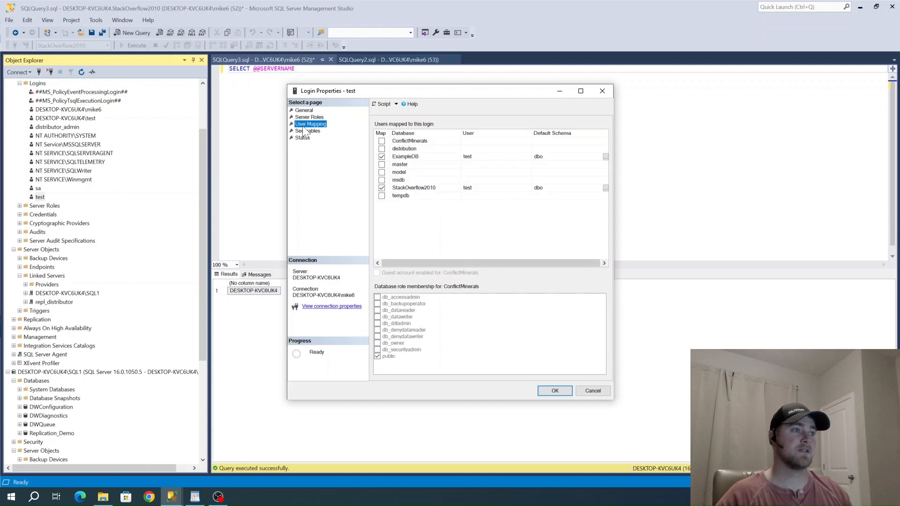
{"action": "left_click", "coordinate": [404, 187]}
{"action": "left_click", "coordinate": [378, 310]}
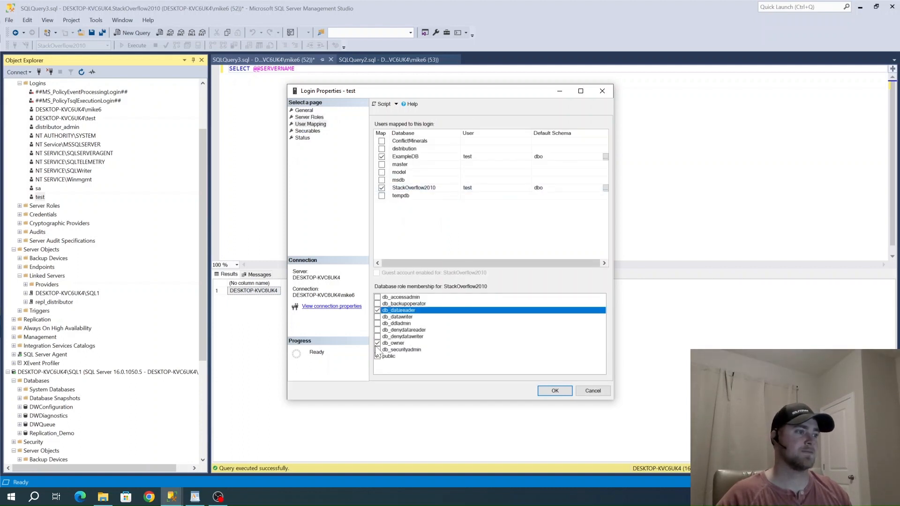
{"action": "left_click", "coordinate": [376, 345]}
{"action": "left_click", "coordinate": [393, 157]}
{"action": "left_click", "coordinate": [383, 157]}
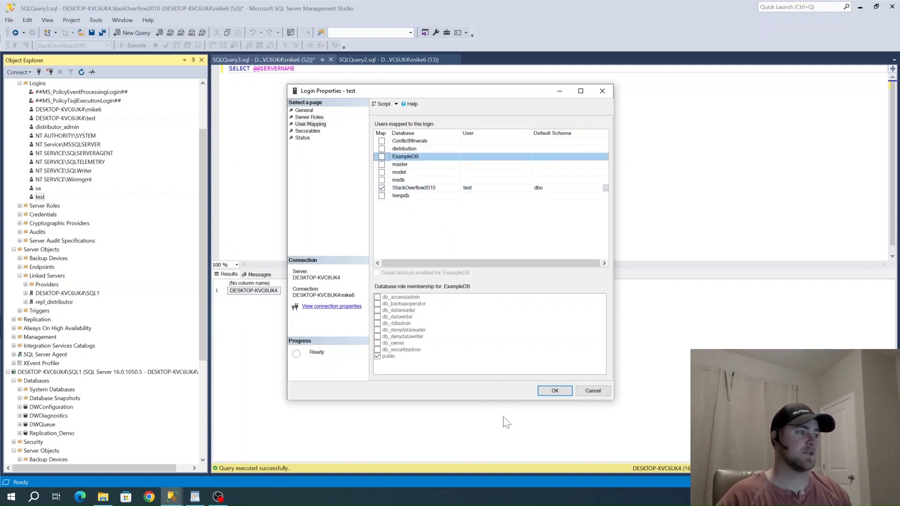
Apply the test login's permission changes and refresh the catalogs of the DESKTOP-KVC6UK4 linked server under SQL1
{"action": "left_click", "coordinate": [554, 390]}
{"action": "scroll", "coordinate": [59, 387], "scroll_direction": "down", "scroll_amount": 3}
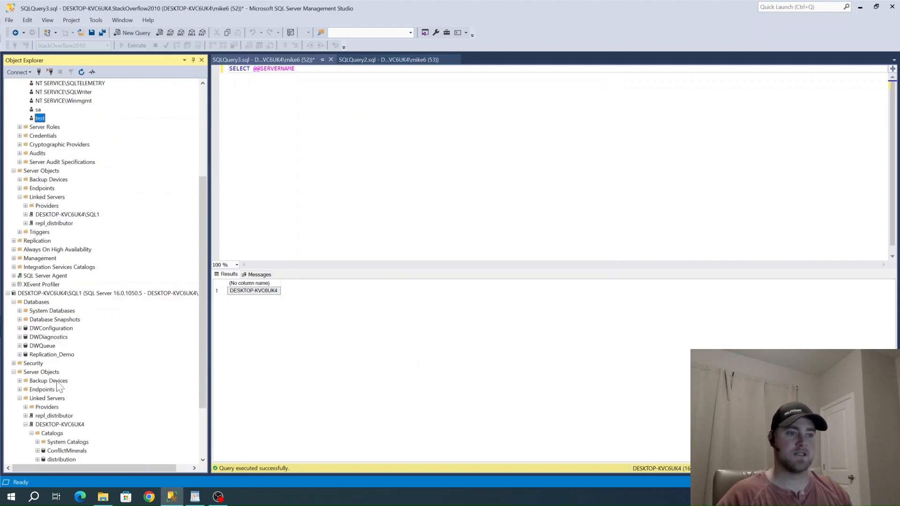
{"action": "scroll", "coordinate": [56, 380], "scroll_direction": "down", "scroll_amount": 3}
{"action": "right_click", "coordinate": [47, 353]}
{"action": "left_click", "coordinate": [74, 367]}
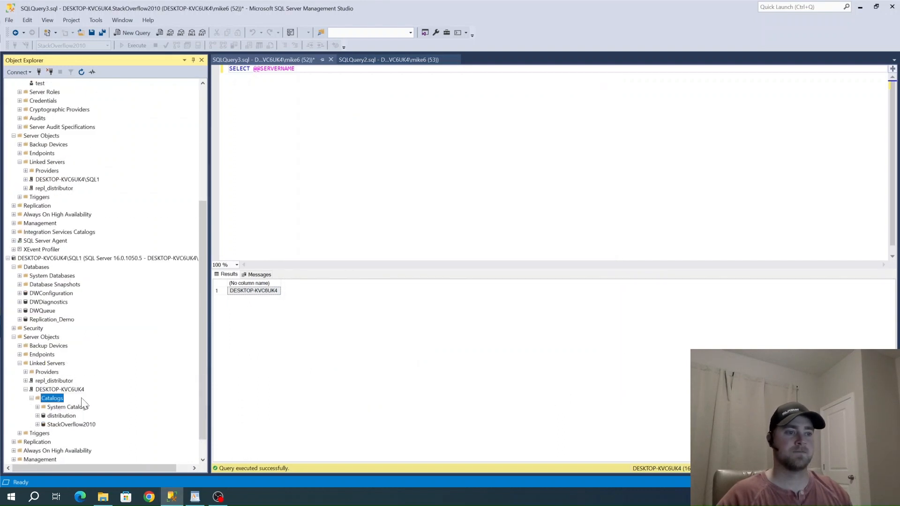
{"action": "scroll", "coordinate": [89, 396], "scroll_direction": "down", "scroll_amount": 1}
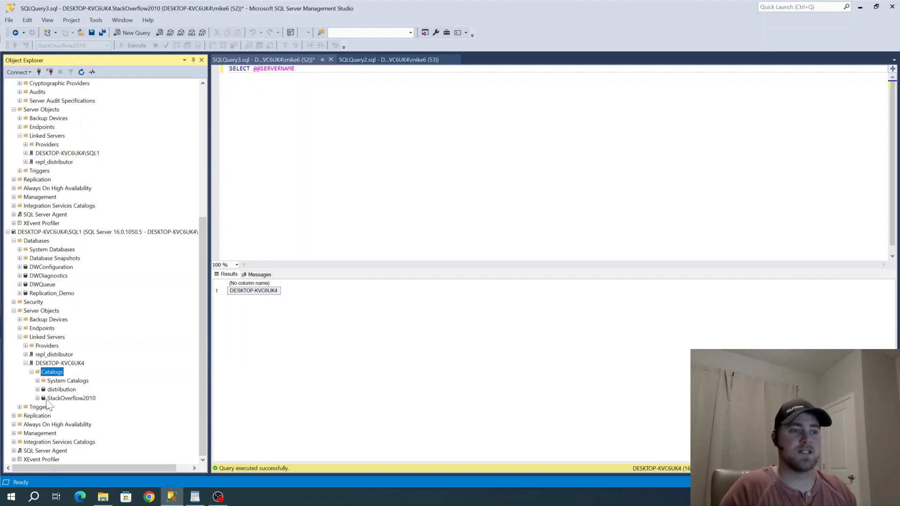
Examine the linked server's System Catalogs and the tables and system tables of its StackOverflow2010 catalog
{"action": "left_click", "coordinate": [38, 380]}
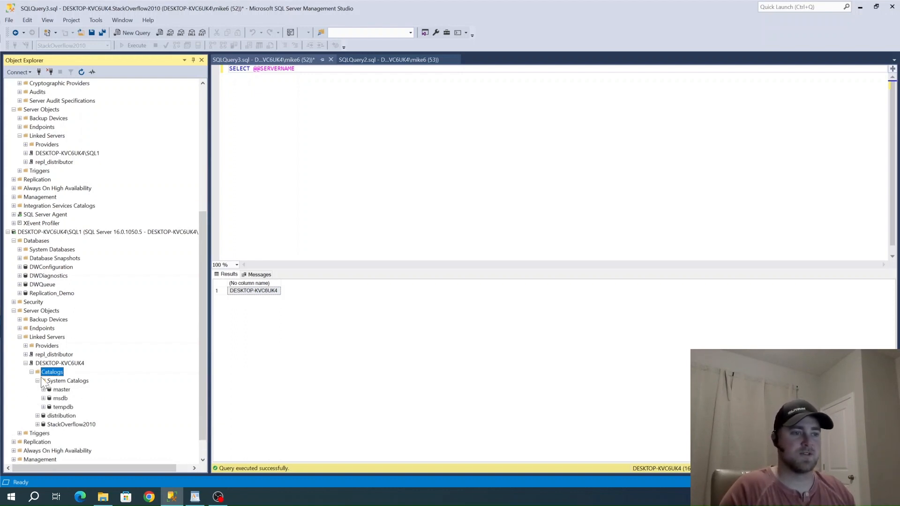
{"action": "left_click", "coordinate": [38, 381]}
{"action": "left_click", "coordinate": [37, 398]}
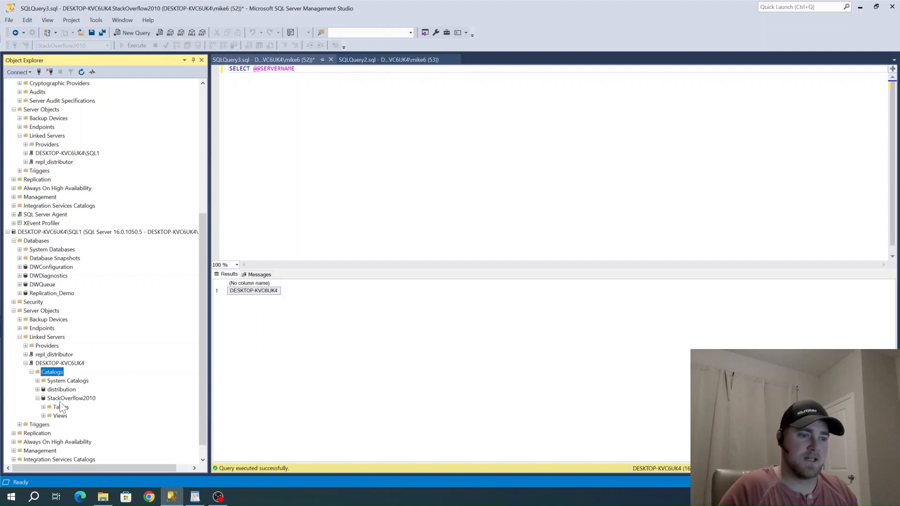
{"action": "left_click", "coordinate": [44, 407]}
{"action": "right_click", "coordinate": [72, 391]}
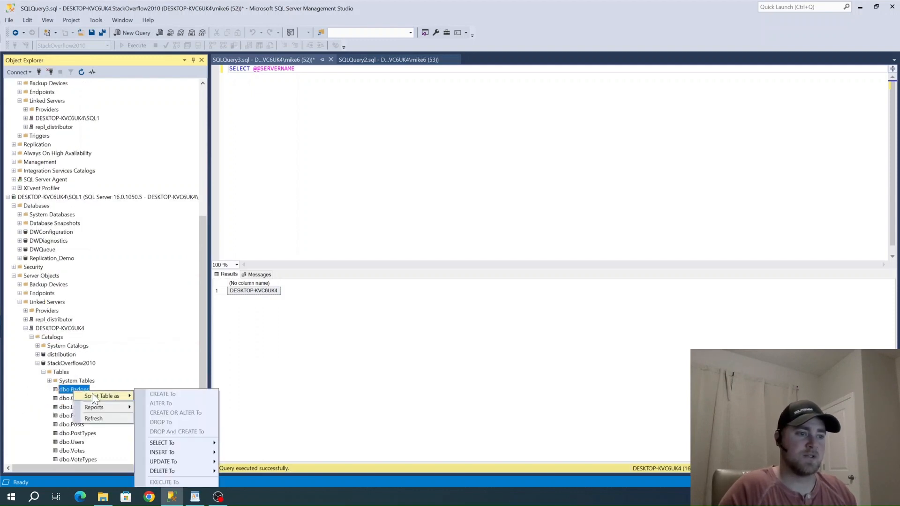
{"action": "left_click", "coordinate": [51, 408]}
{"action": "left_click", "coordinate": [49, 381]}
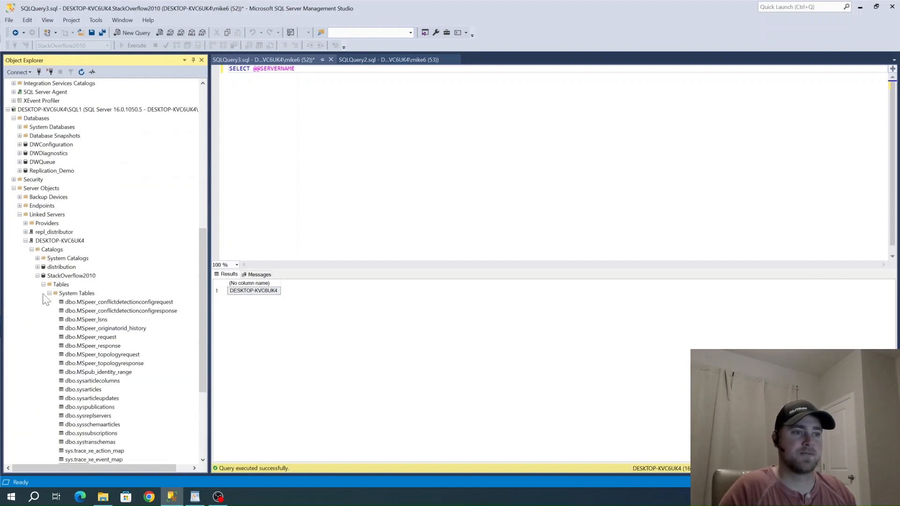
{"action": "left_click", "coordinate": [44, 371]}
{"action": "left_click", "coordinate": [77, 380]}
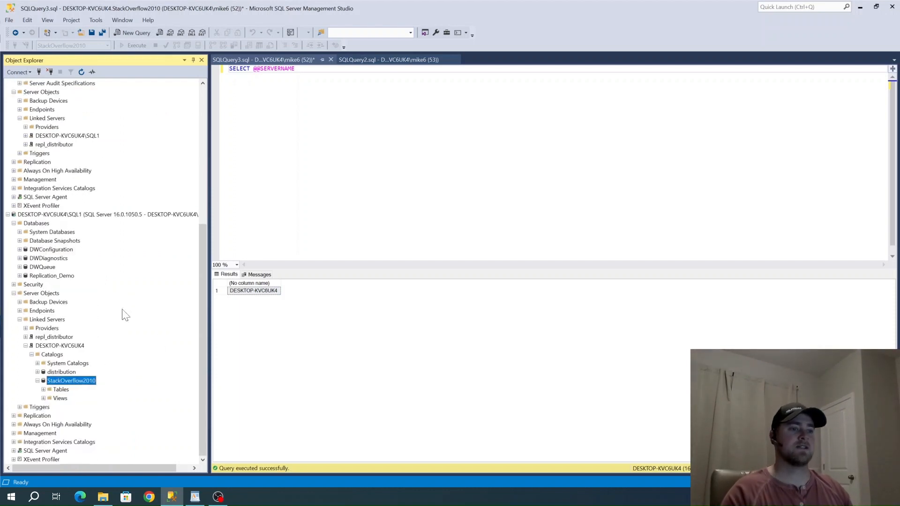
{"action": "left_click", "coordinate": [296, 69]}
{"action": "key", "text": "Return"}
{"action": "key", "text": "Return"}
{"action": "key", "text": "Return"}
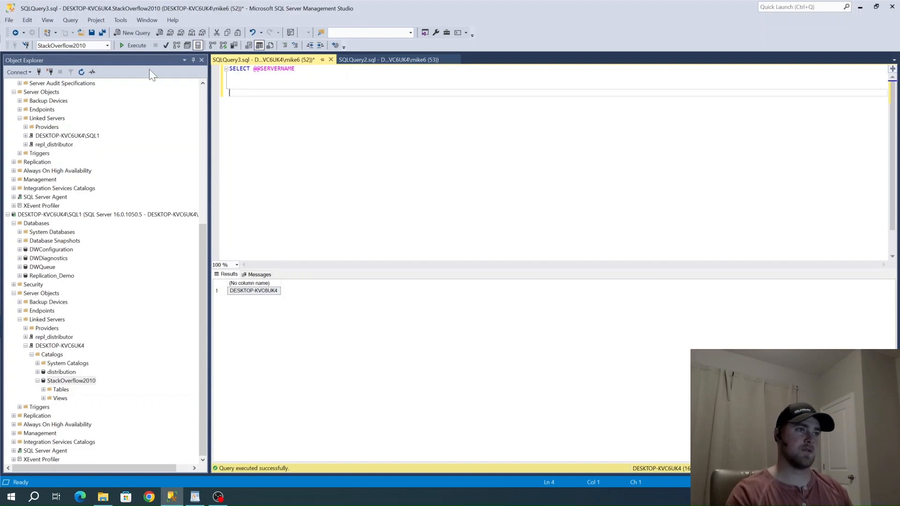
Open a new query connected to the DESKTOP-KVC6UK4\SQL1 instance and check its list of available databases
{"action": "left_click", "coordinate": [38, 223]}
{"action": "left_click", "coordinate": [133, 33]}
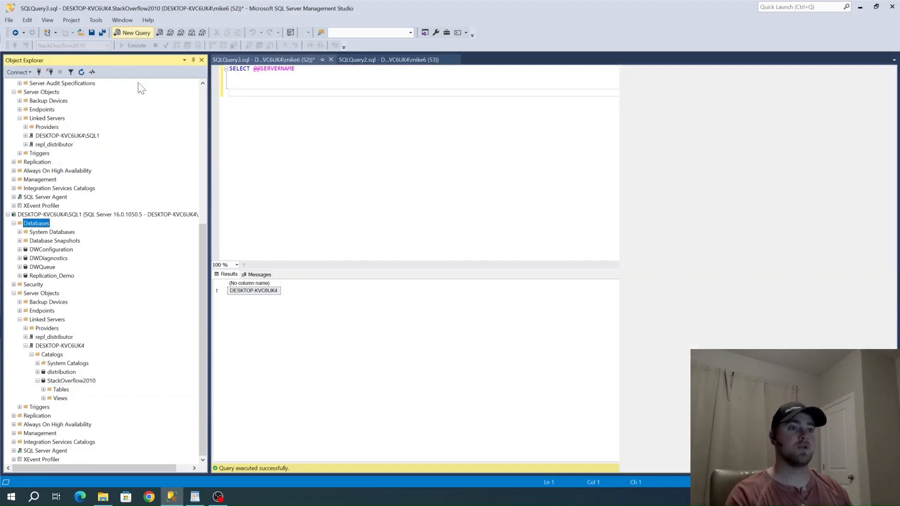
{"action": "left_click", "coordinate": [107, 46]}
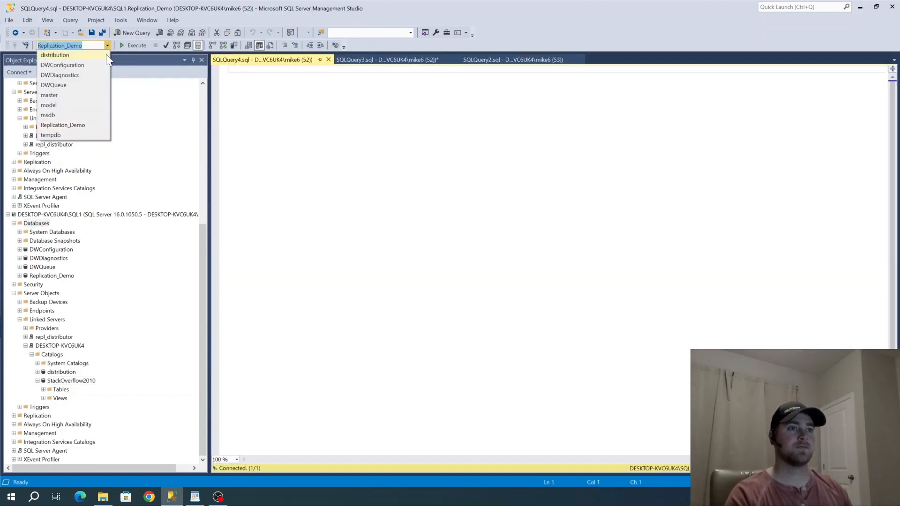
{"action": "left_click", "coordinate": [332, 117]}
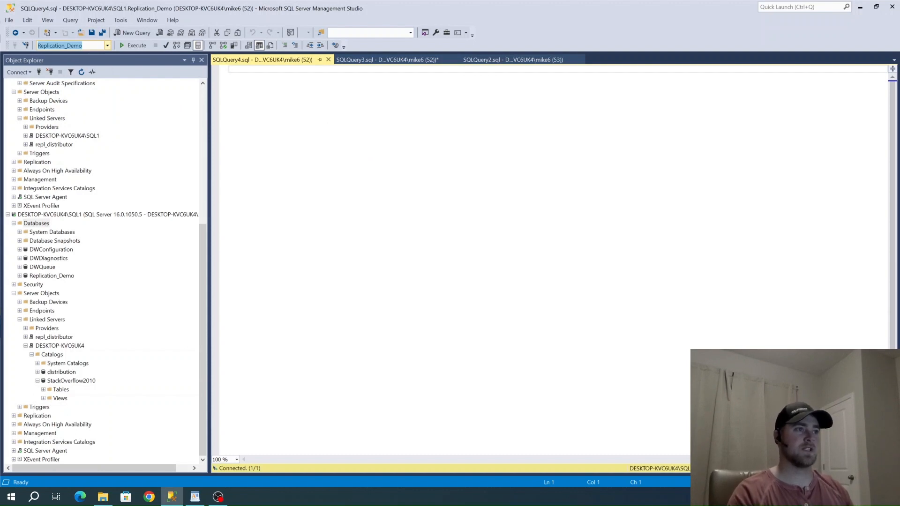
Begin the query with SELECT TOP 10 * FROM [StackOverflow2010]. a few lines down in the empty script
{"action": "key", "text": "Return"}
{"action": "key", "text": "Return"}
{"action": "key", "text": "Return"}
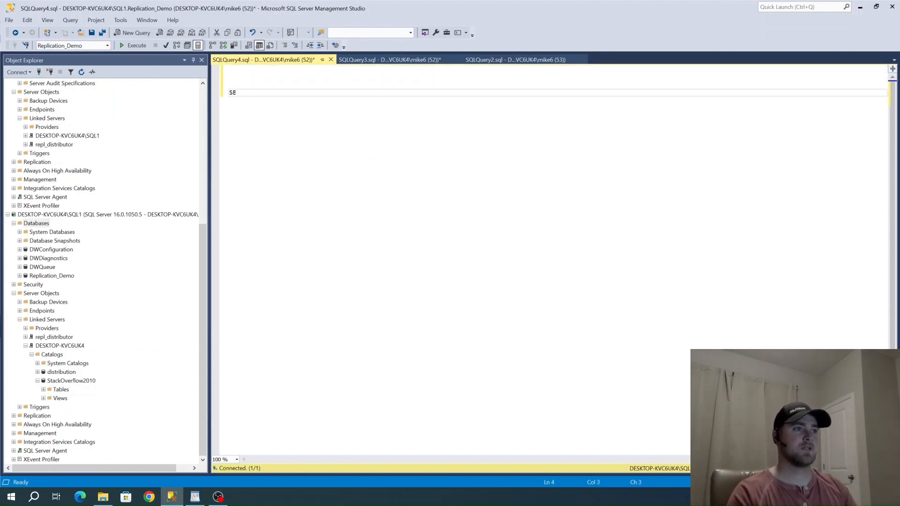
{"action": "type", "text": "SELECT "}
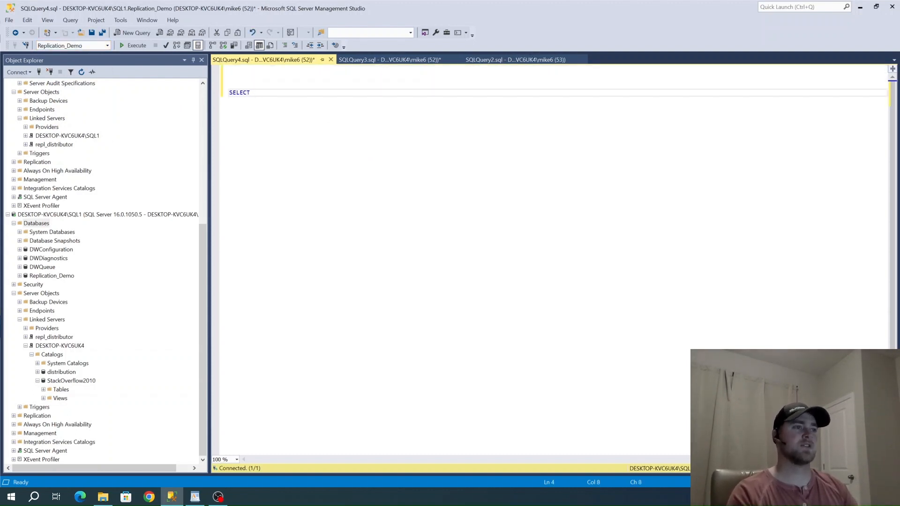
{"action": "type", "text": "TOP 10 * FROM"}
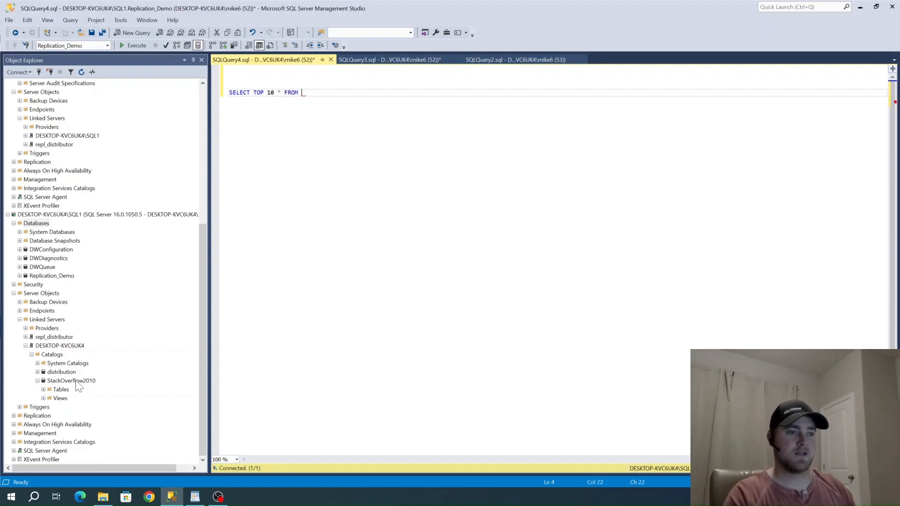
{"action": "left_click_drag", "start_coordinate": [71, 380], "coordinate": [309, 94]}
{"action": "key", "text": "Right"}
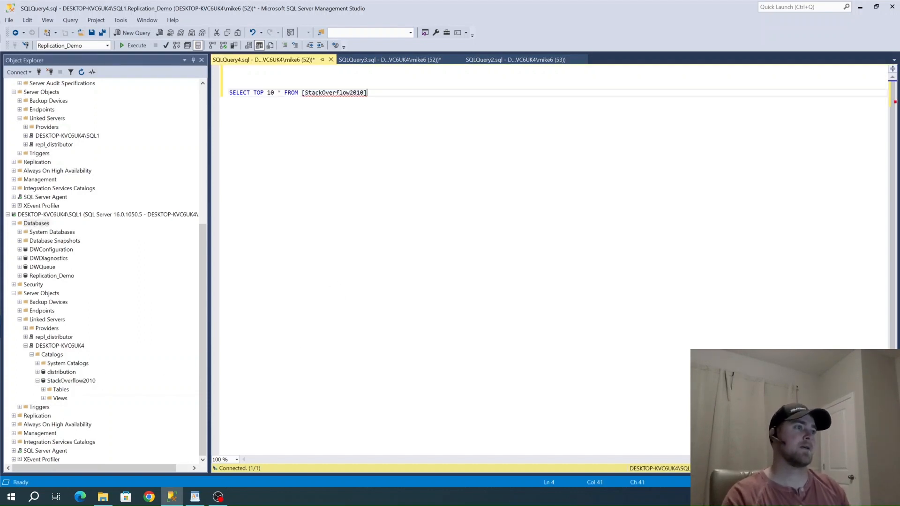
{"action": "type", "text": "."}
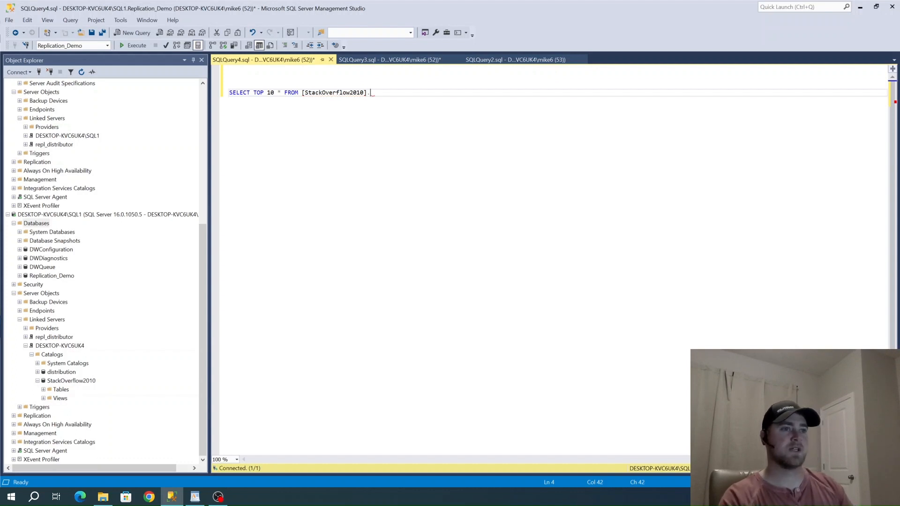
Append [StackOverflow2010].[dbo].[Users] to the FROM reference and run the query
{"action": "scroll", "coordinate": [145, 171], "scroll_direction": "up", "scroll_amount": 9}
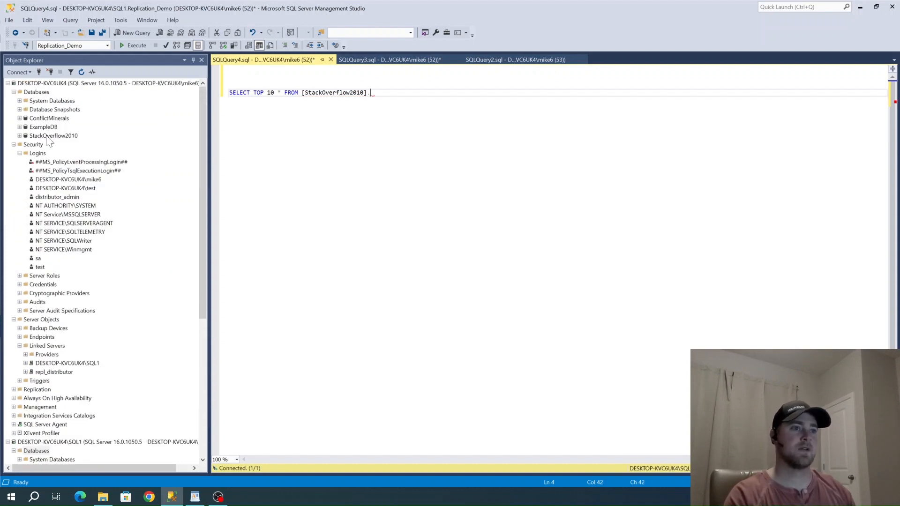
{"action": "left_click_drag", "start_coordinate": [48, 137], "coordinate": [409, 96]}
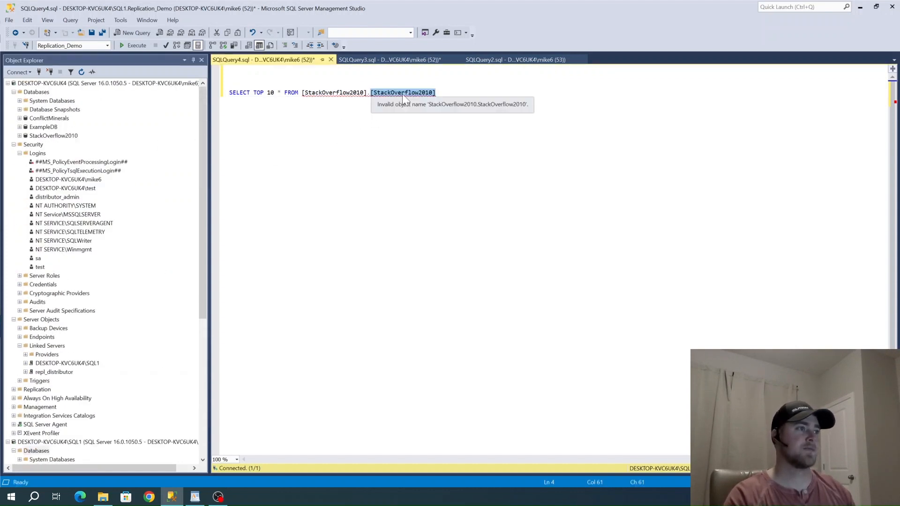
{"action": "left_click", "coordinate": [437, 93]}
{"action": "type", "text": "."}
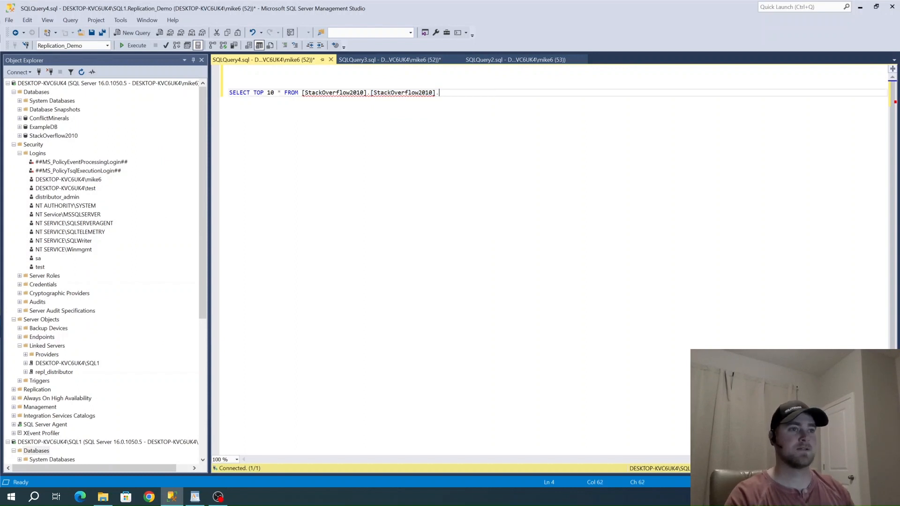
{"action": "left_click", "coordinate": [20, 136]}
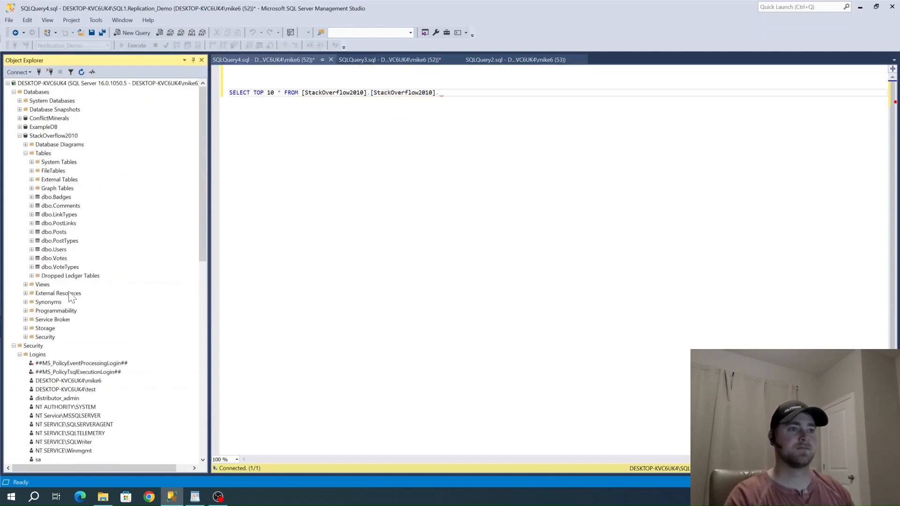
{"action": "left_click_drag", "start_coordinate": [47, 252], "coordinate": [459, 99]}
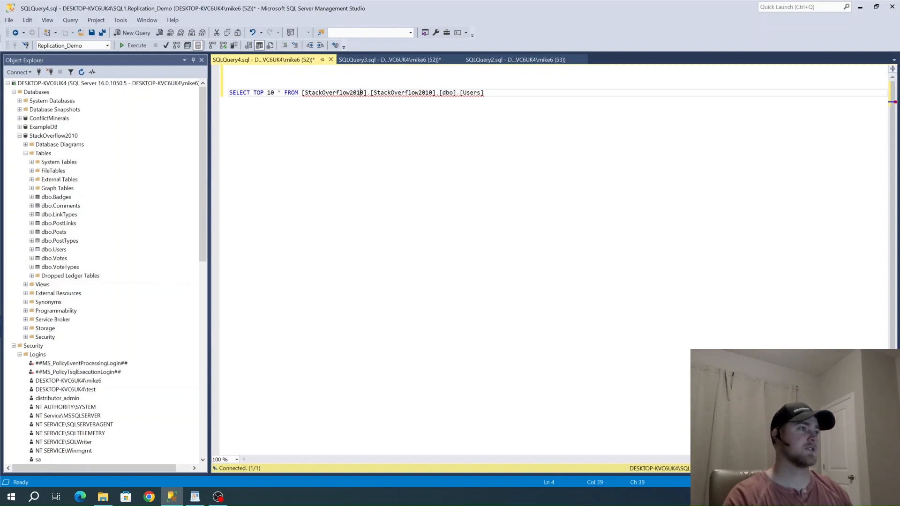
{"action": "left_click", "coordinate": [135, 46]}
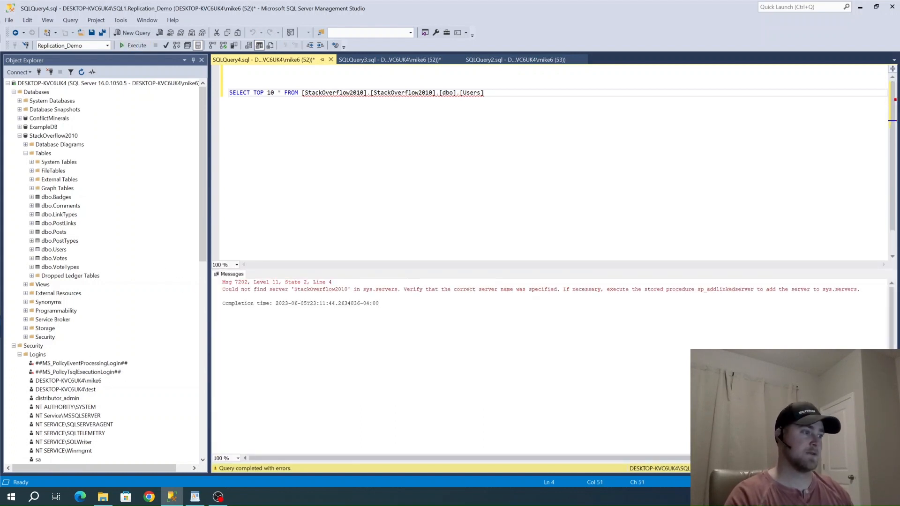
Replace the leading [StackOverflow2010] server part with the linked server name [DESKTOP-KVC6UK4] and rerun the query
{"action": "left_click_drag", "start_coordinate": [277, 289], "coordinate": [342, 289]}
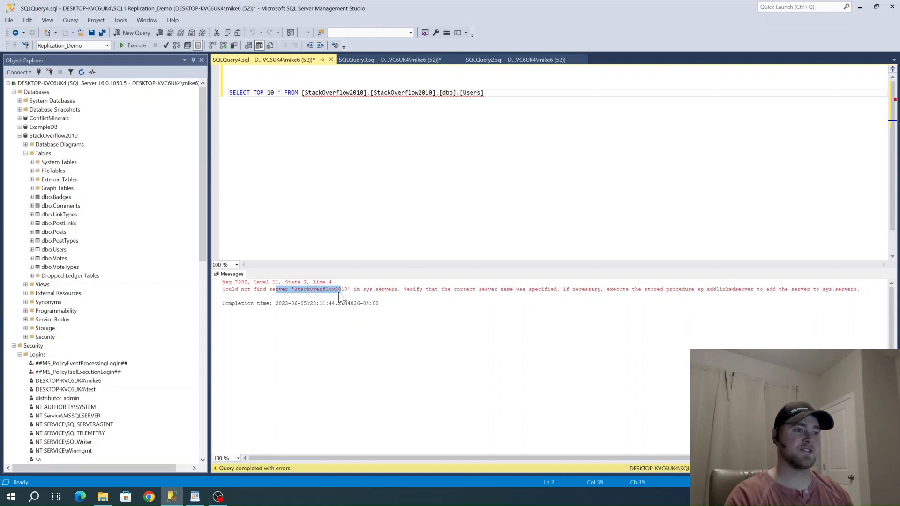
{"action": "double_click", "coordinate": [335, 91]}
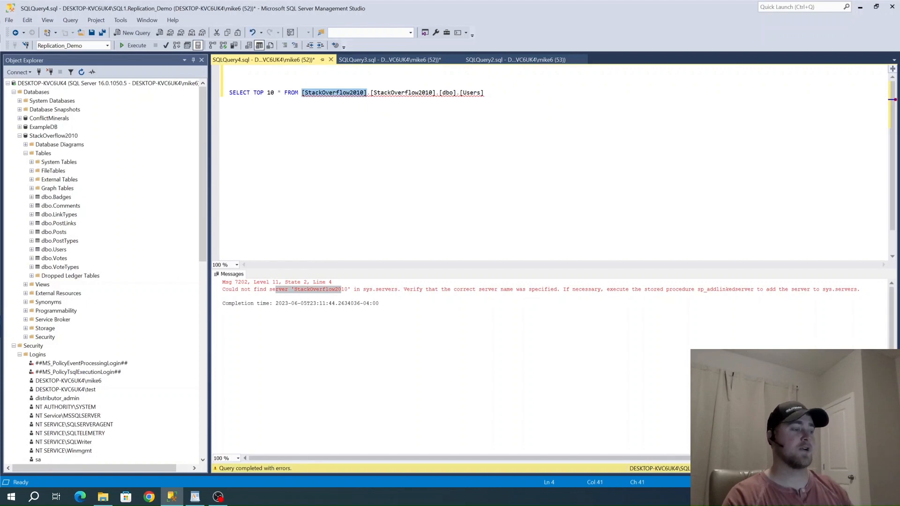
{"action": "key", "text": "BackSpace"}
{"action": "scroll", "coordinate": [59, 364], "scroll_direction": "down", "scroll_amount": 15}
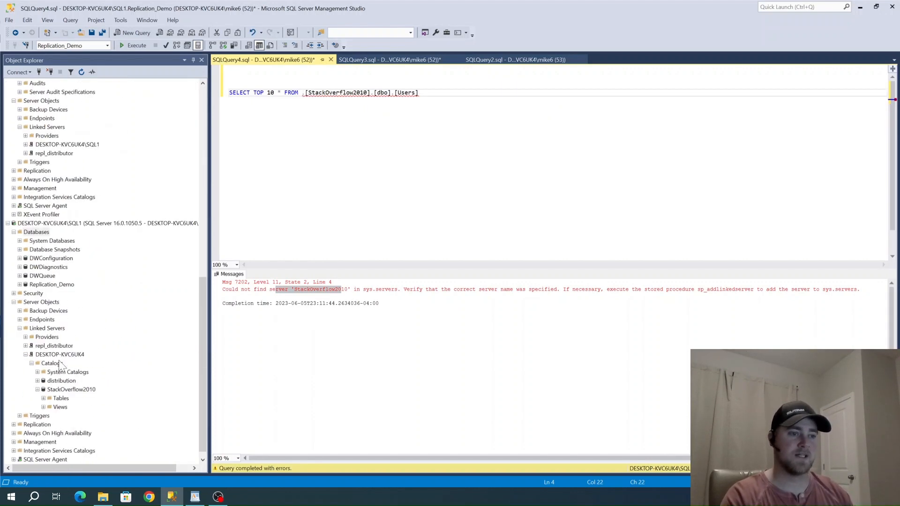
{"action": "left_click_drag", "start_coordinate": [63, 346], "coordinate": [302, 100]}
{"action": "left_click", "coordinate": [128, 49]}
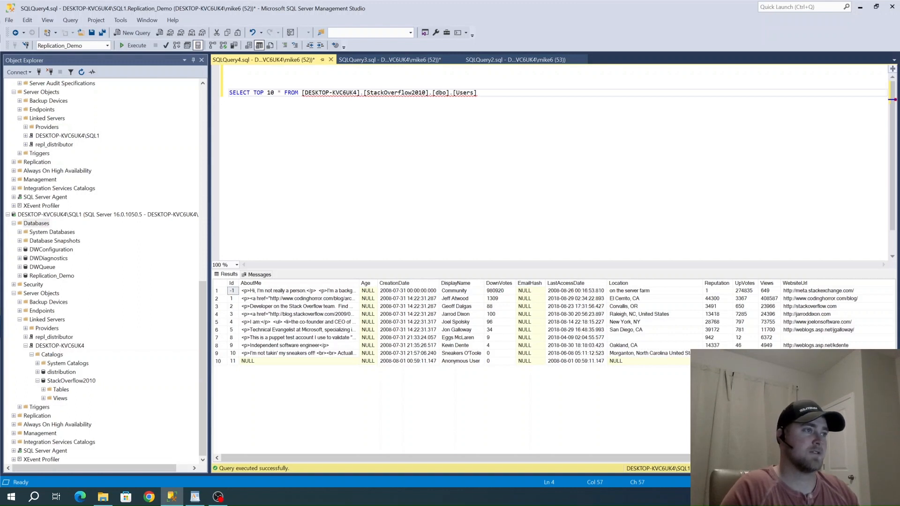
Add SELECT * FROM OPENQUERY ('') a few lines below the four-part-name query
{"action": "mouse_move", "coordinate": [309, 93]}
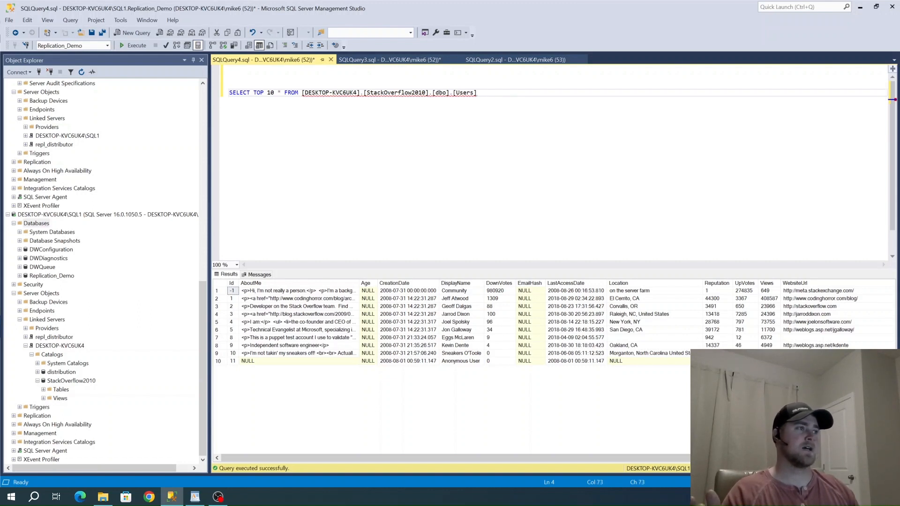
{"action": "key", "text": "Return"}
{"action": "key", "text": "Return"}
{"action": "key", "text": "Return"}
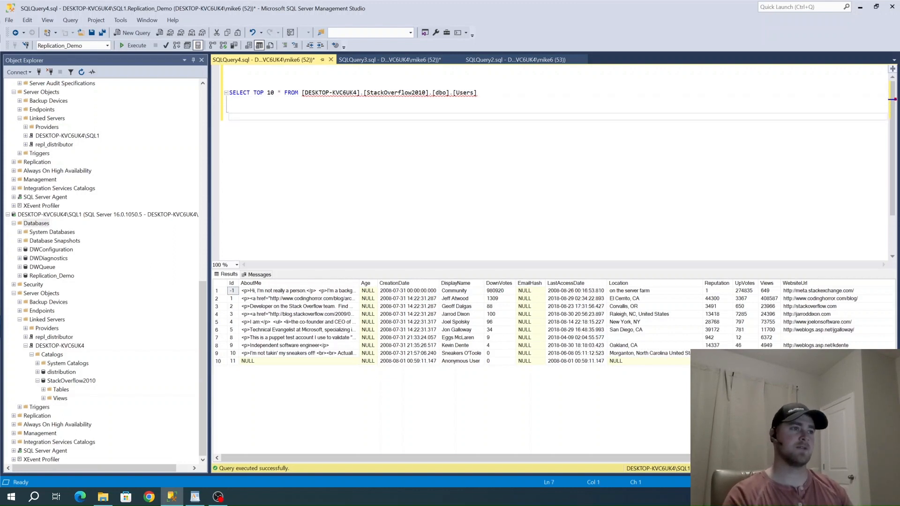
{"action": "type", "text": "SELE"}
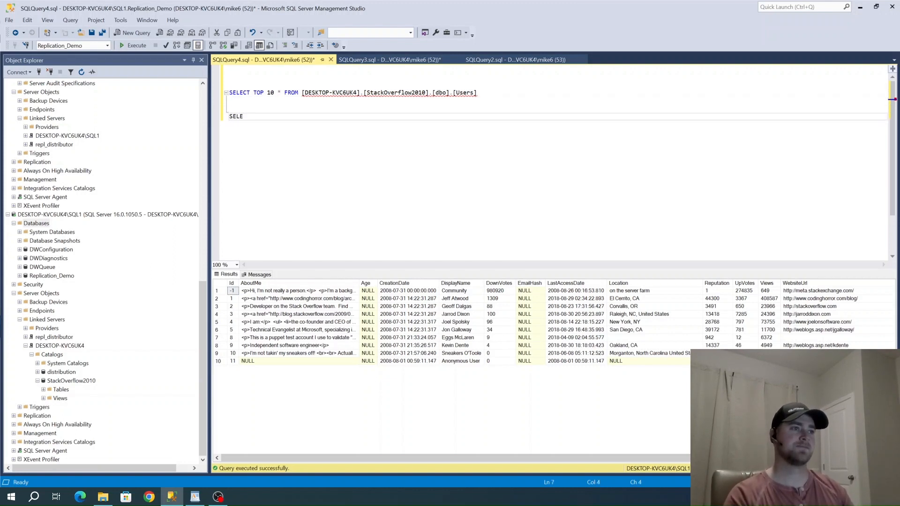
{"action": "type", "text": "CT *"}
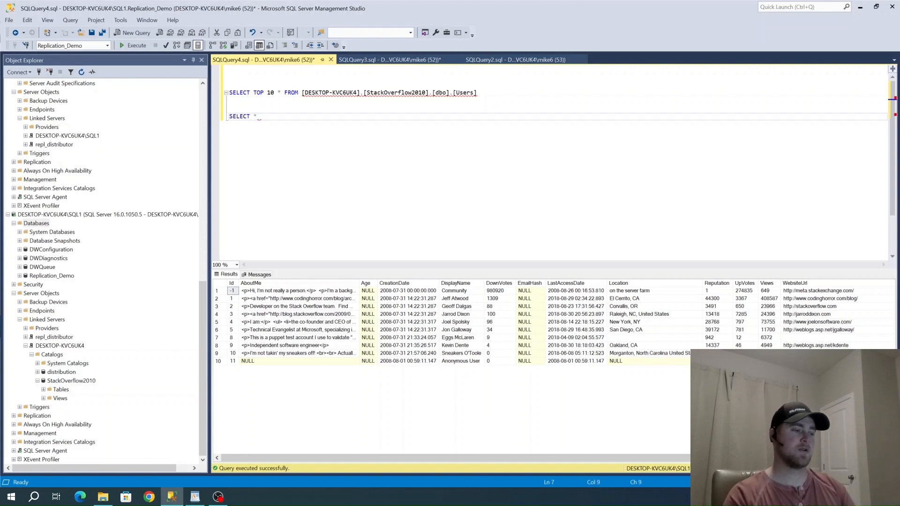
{"action": "type", "text": " FROM OPENQU"}
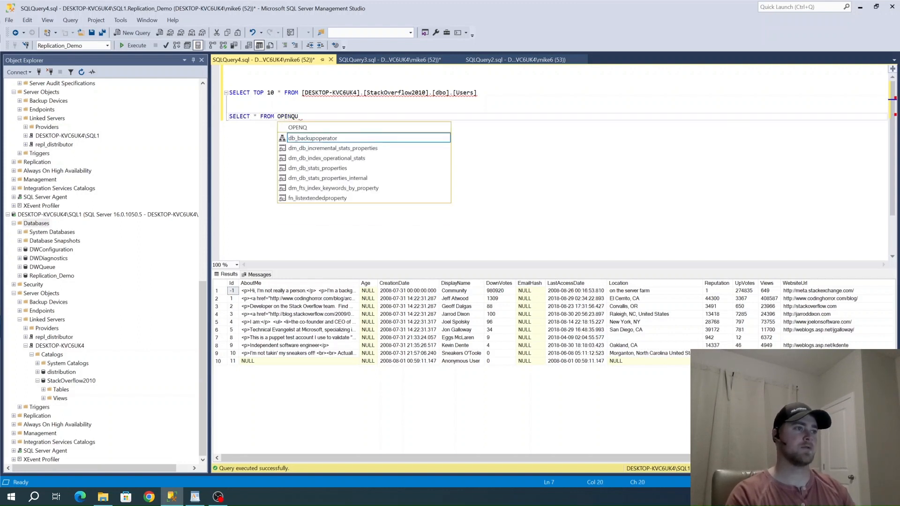
{"action": "type", "text": "ERY ('')"}
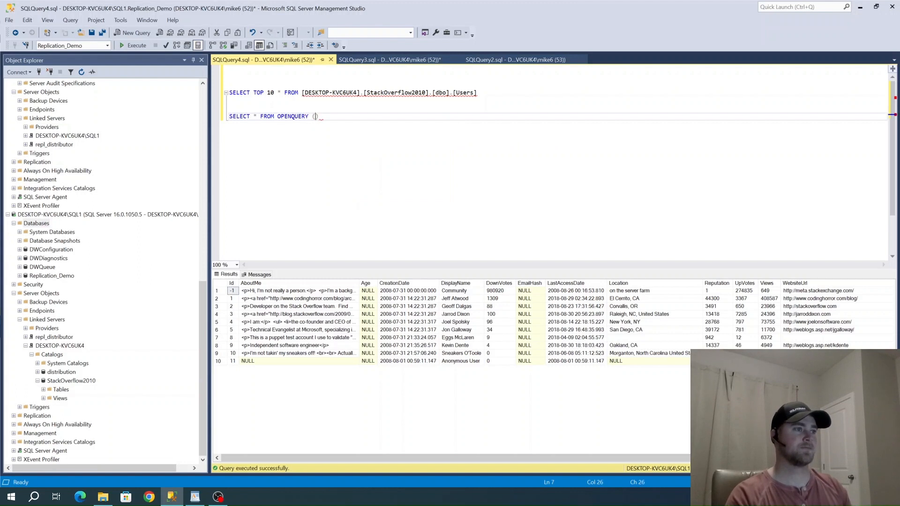
{"action": "key", "text": "Left"}
{"action": "key", "text": "Left"}
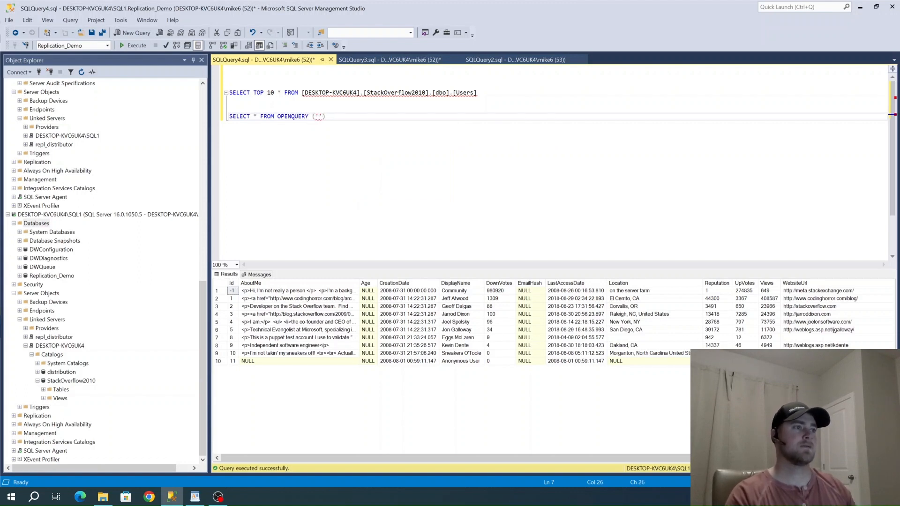
Insert the linked server name [DESKTOP-KVC6UK4] from the upper query as OPENQUERY's first argument, followed by a comma
{"action": "double_click", "coordinate": [331, 92]}
{"action": "key", "text": "ctrl+c"}
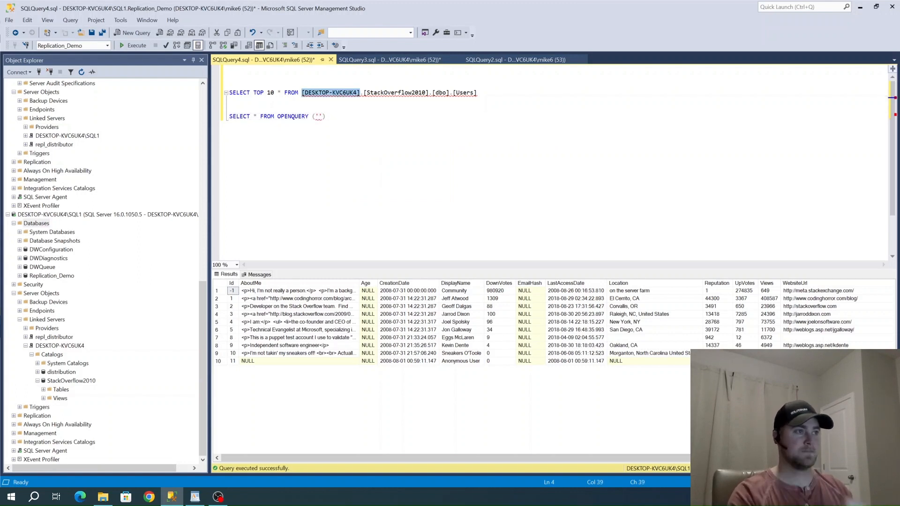
{"action": "left_click", "coordinate": [315, 116]}
{"action": "key", "text": "ctrl+v"}
{"action": "type", "text": ","}
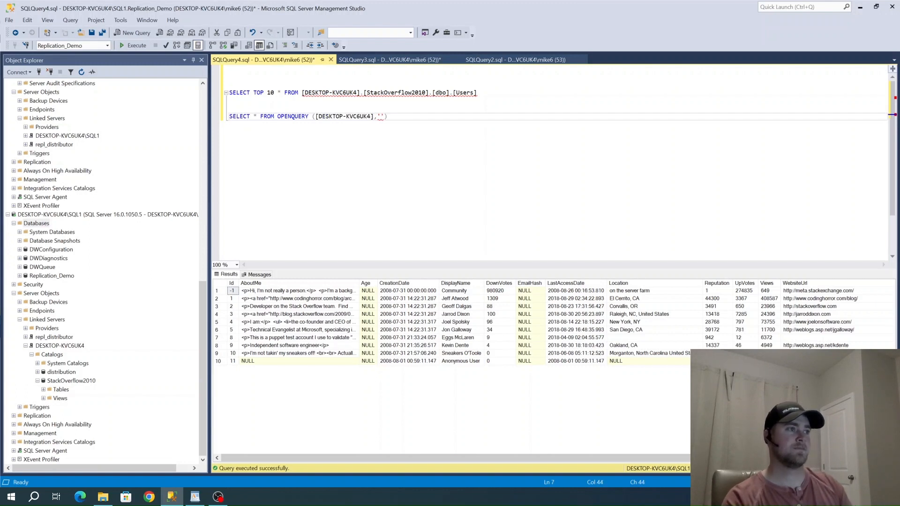
Fill OPENQUERY's quoted argument with SELECT top 10 * FROM [StackOverflow2010].[dbo].[Users], reusing the table reference from the upper query
{"action": "key", "text": "Right"}
{"action": "type", "text": "SELECT "}
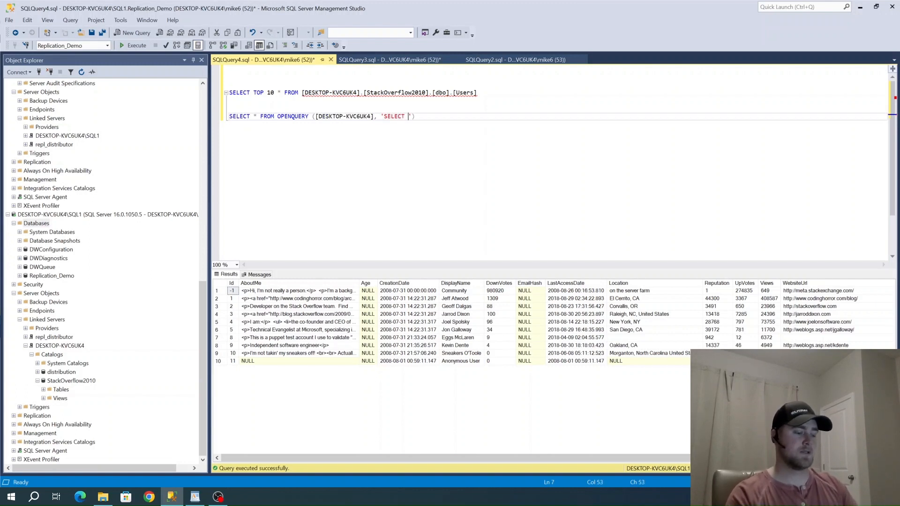
{"action": "type", "text": "top 1-"}
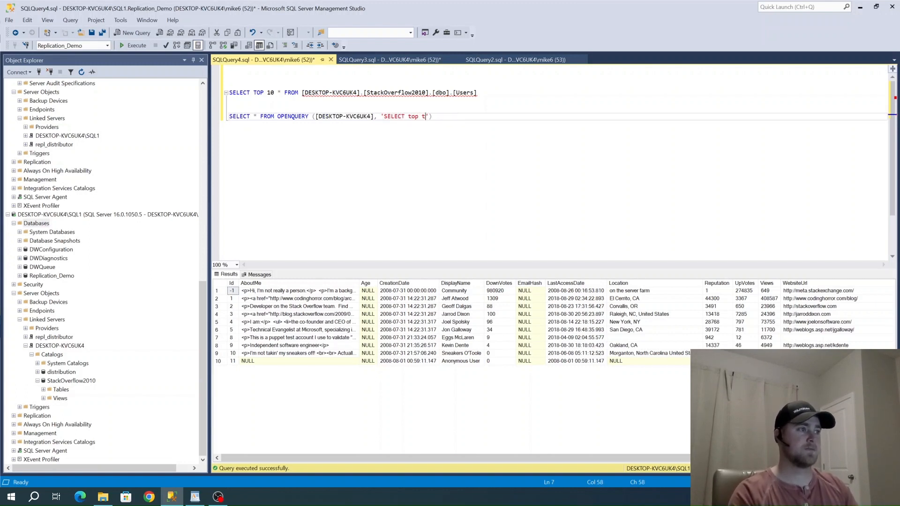
{"action": "key", "text": "BackSpace"}
{"action": "key", "text": "BackSpace"}
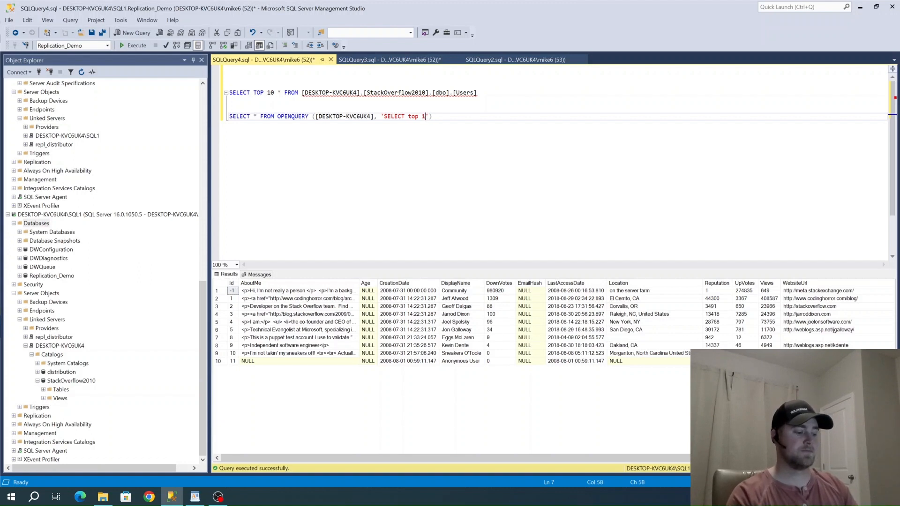
{"action": "type", "text": "0 "}
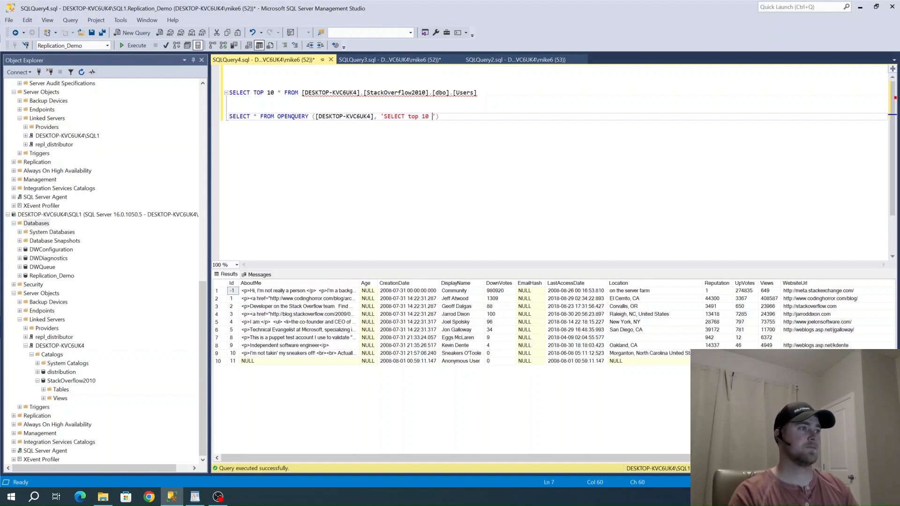
{"action": "type", "text": "* f"}
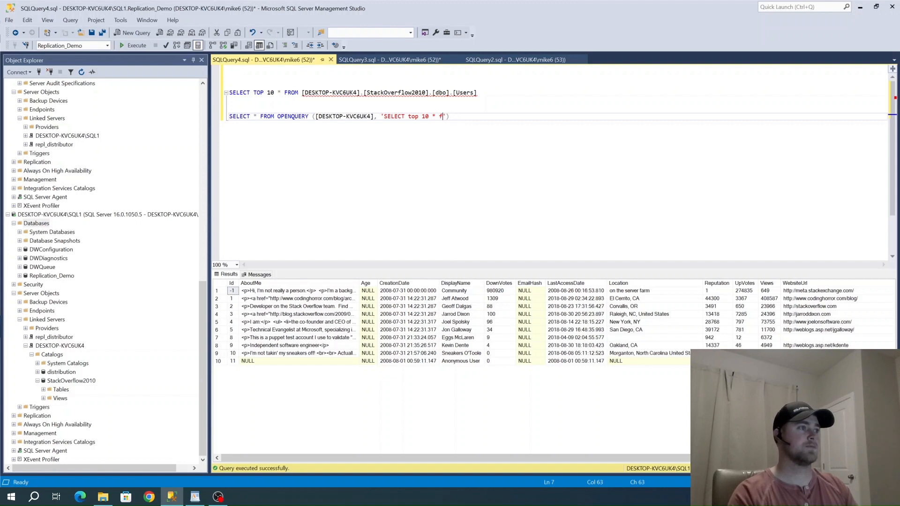
{"action": "type", "text": "ROM"}
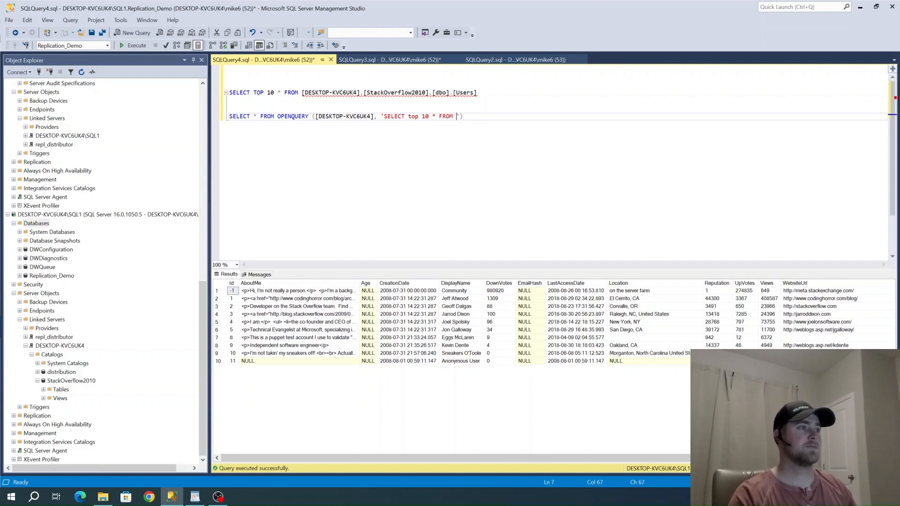
{"action": "left_click_drag", "start_coordinate": [364, 92], "coordinate": [477, 93]}
{"action": "key", "text": "ctrl+c"}
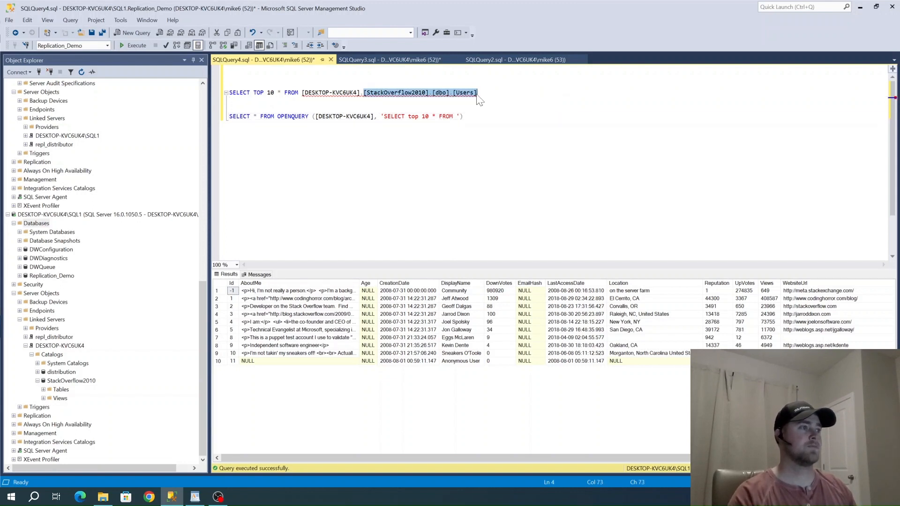
{"action": "left_click", "coordinate": [457, 116]}
{"action": "key", "text": "ctrl+v"}
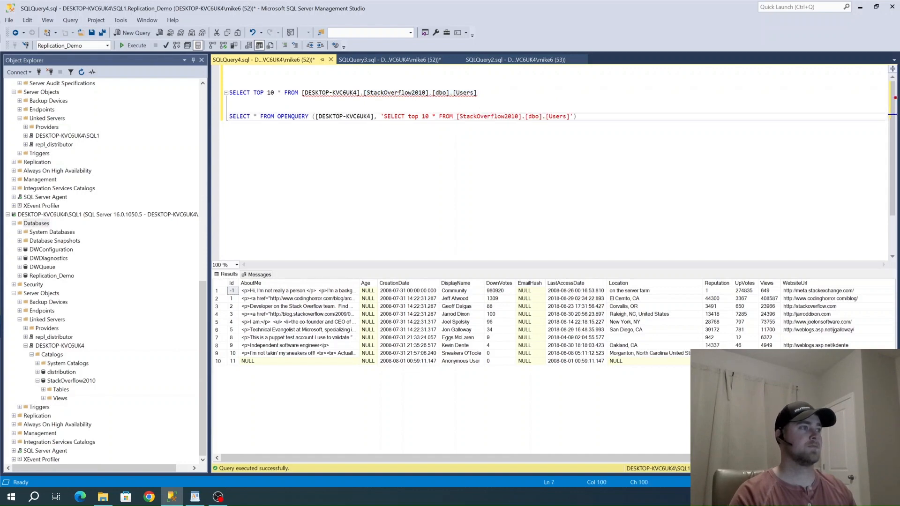
Run the OPENQUERY statement on its own, and highlight the four-part-name query and the OPENQUERY query for comparison
{"action": "key", "text": "shift+Home"}
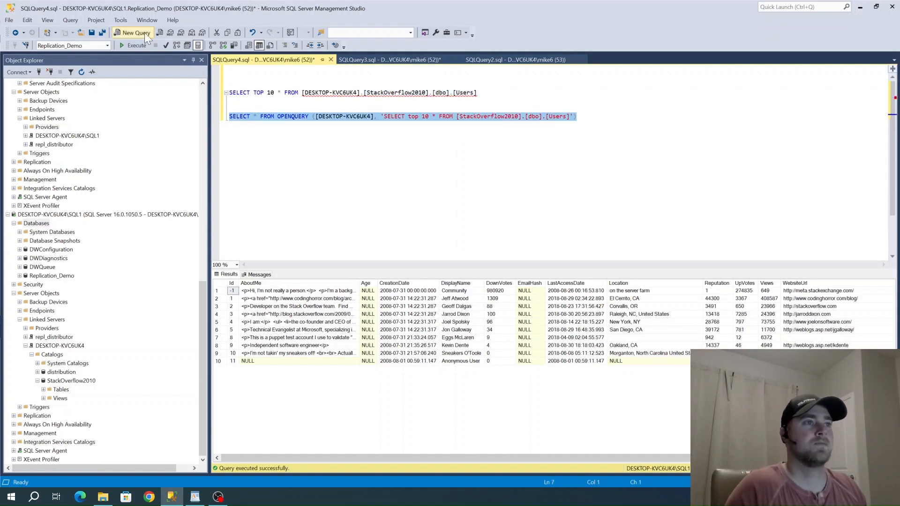
{"action": "left_click_drag", "start_coordinate": [481, 93], "coordinate": [229, 93]}
{"action": "left_click", "coordinate": [136, 45]}
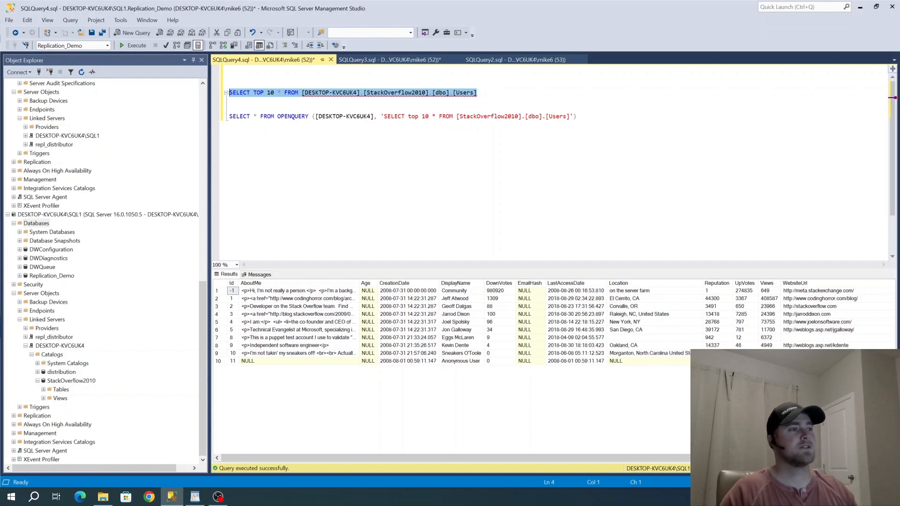
{"action": "left_click", "coordinate": [230, 101]}
{"action": "left_click_drag", "start_coordinate": [229, 93], "coordinate": [478, 93]}
{"action": "left_click_drag", "start_coordinate": [229, 116], "coordinate": [576, 117]}
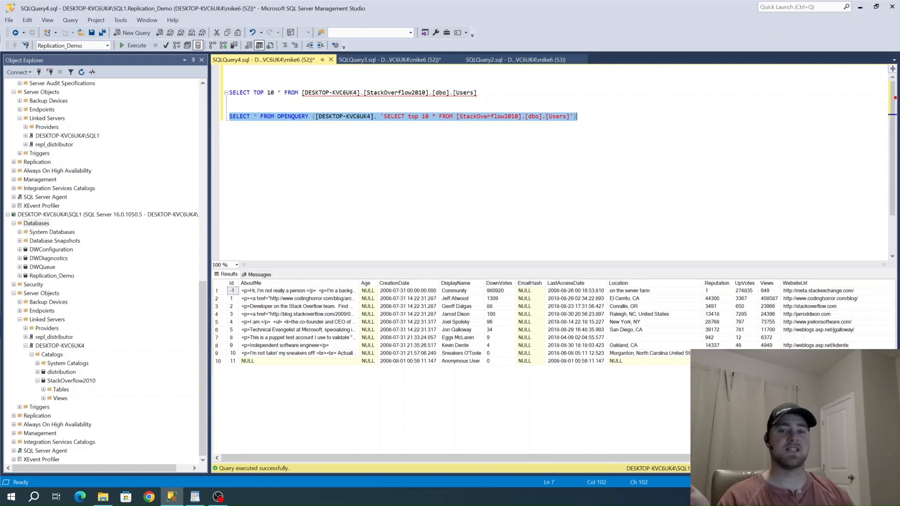
Review the security settings in the properties of linked server DESKTOP-KVC6UK4 and close them without changes
{"action": "right_click", "coordinate": [52, 381]}
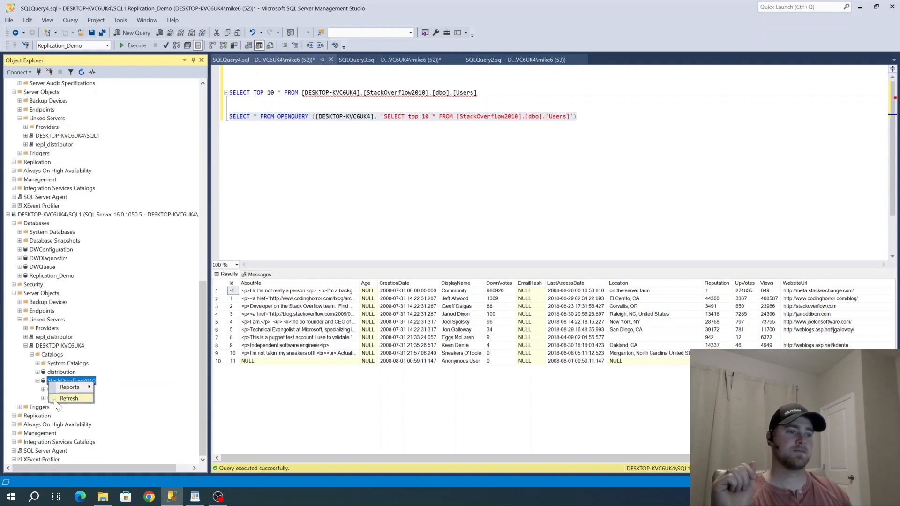
{"action": "left_click", "coordinate": [76, 399]}
{"action": "left_click", "coordinate": [59, 345]}
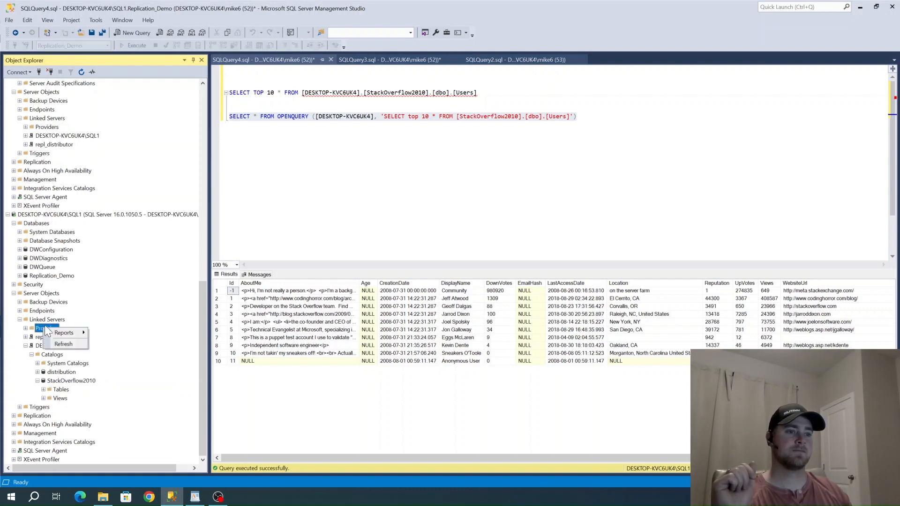
{"action": "right_click", "coordinate": [60, 346]}
{"action": "left_click", "coordinate": [65, 444]}
{"action": "left_click", "coordinate": [304, 118]}
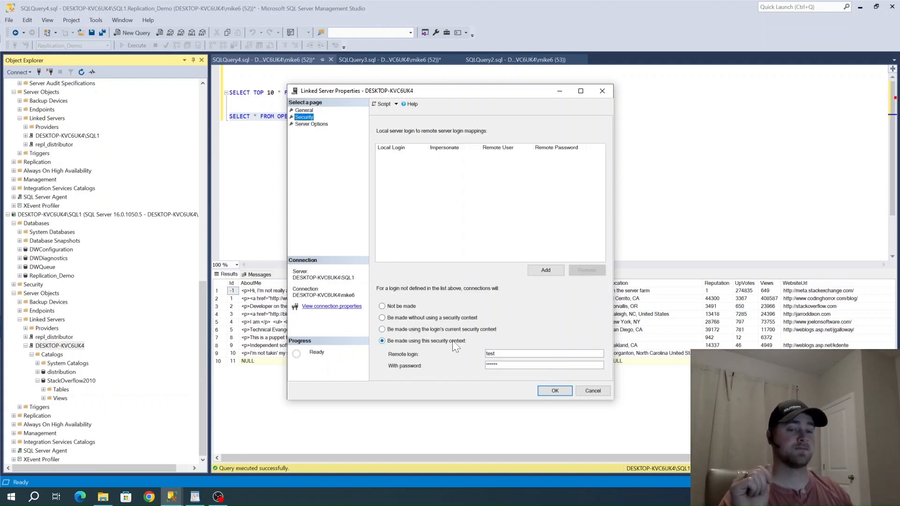
{"action": "left_click", "coordinate": [591, 390]}
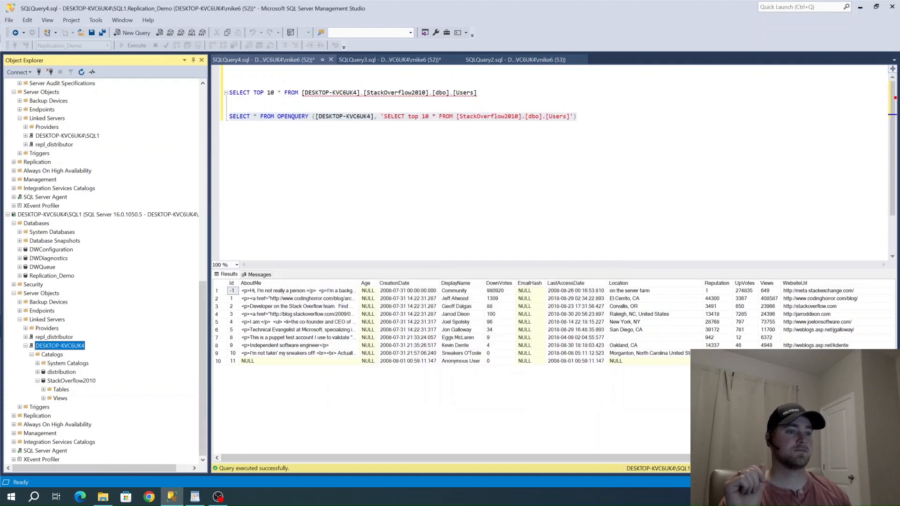